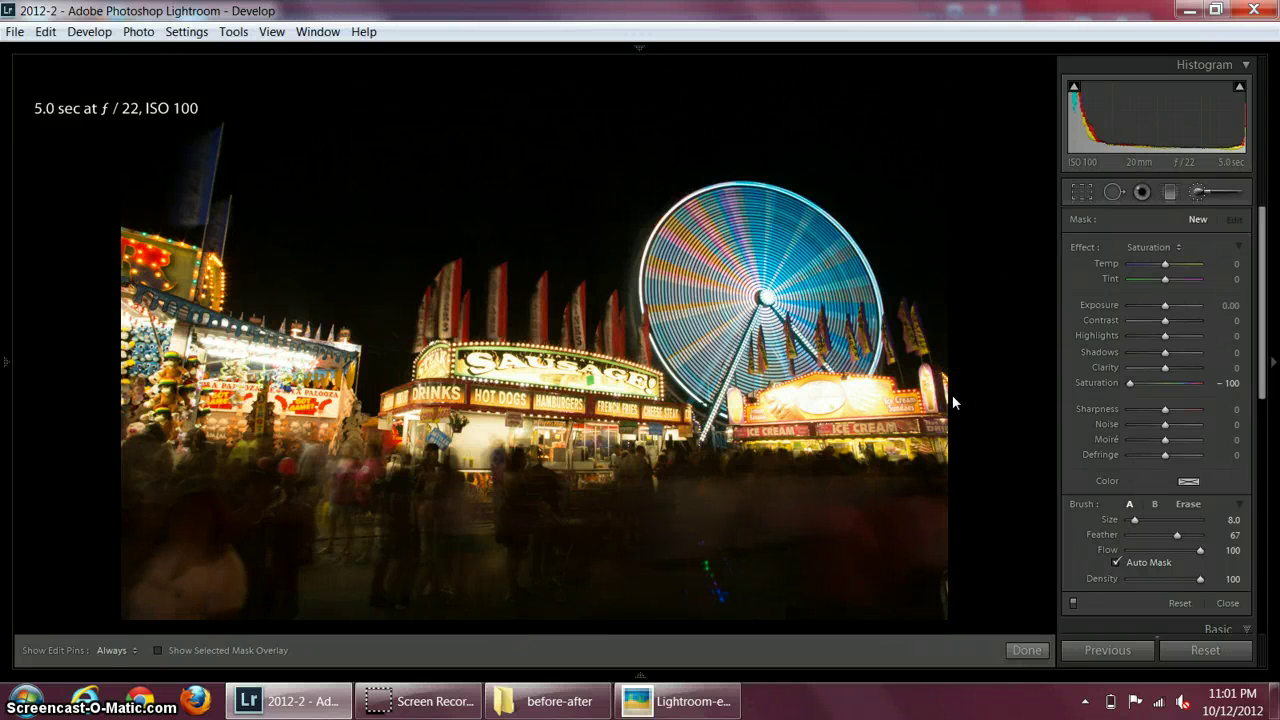
View the saved before/after comparison full screen, then return to editing the carnival photo
left_click(706, 700)
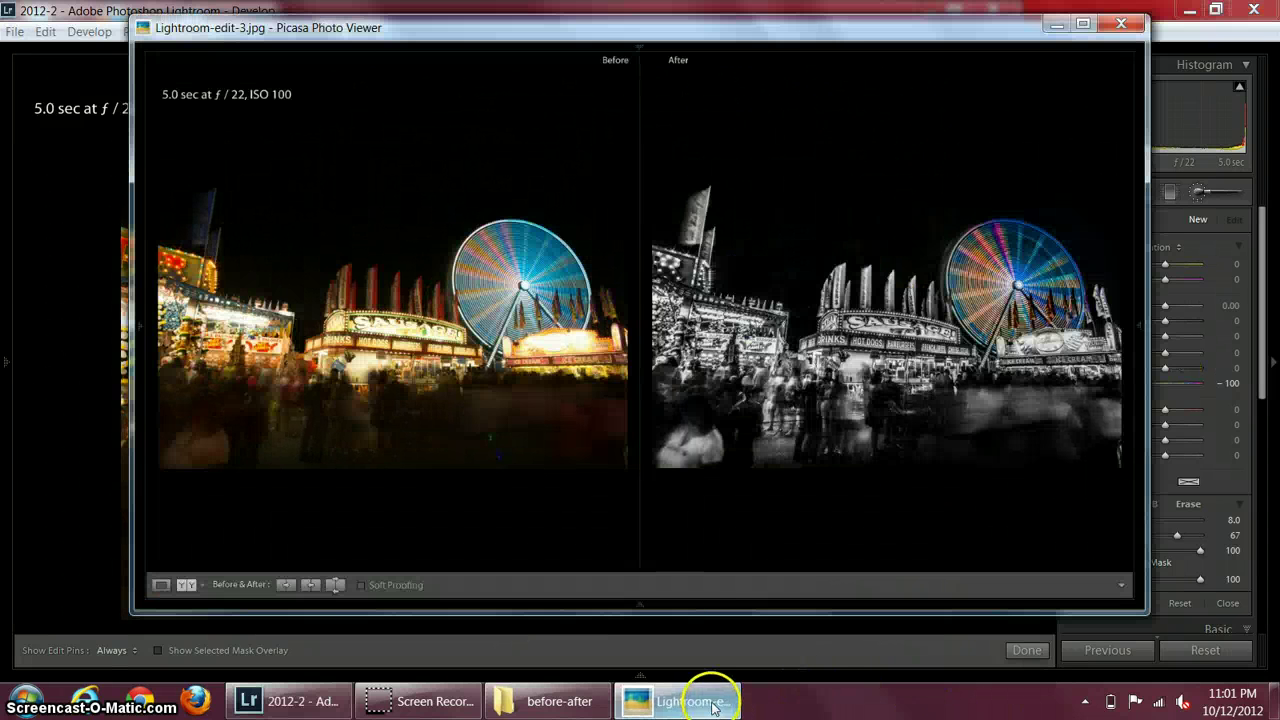
left_click(1083, 23)
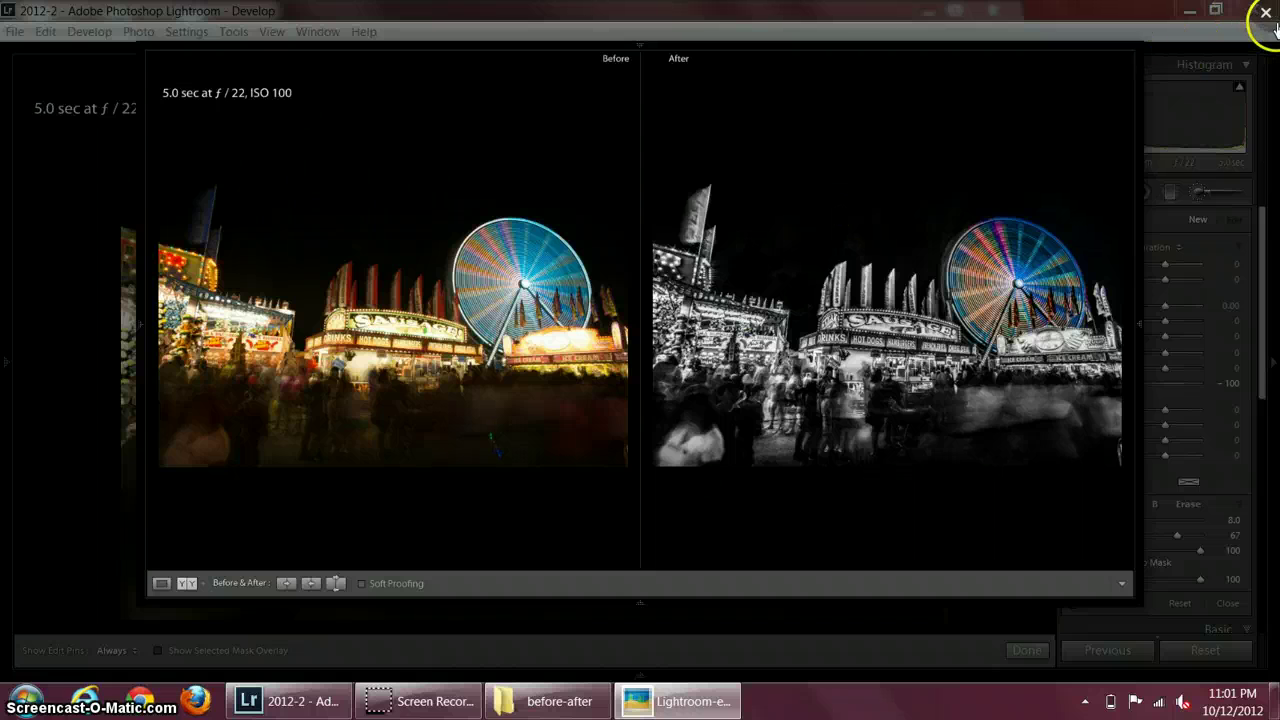
left_click(1264, 13)
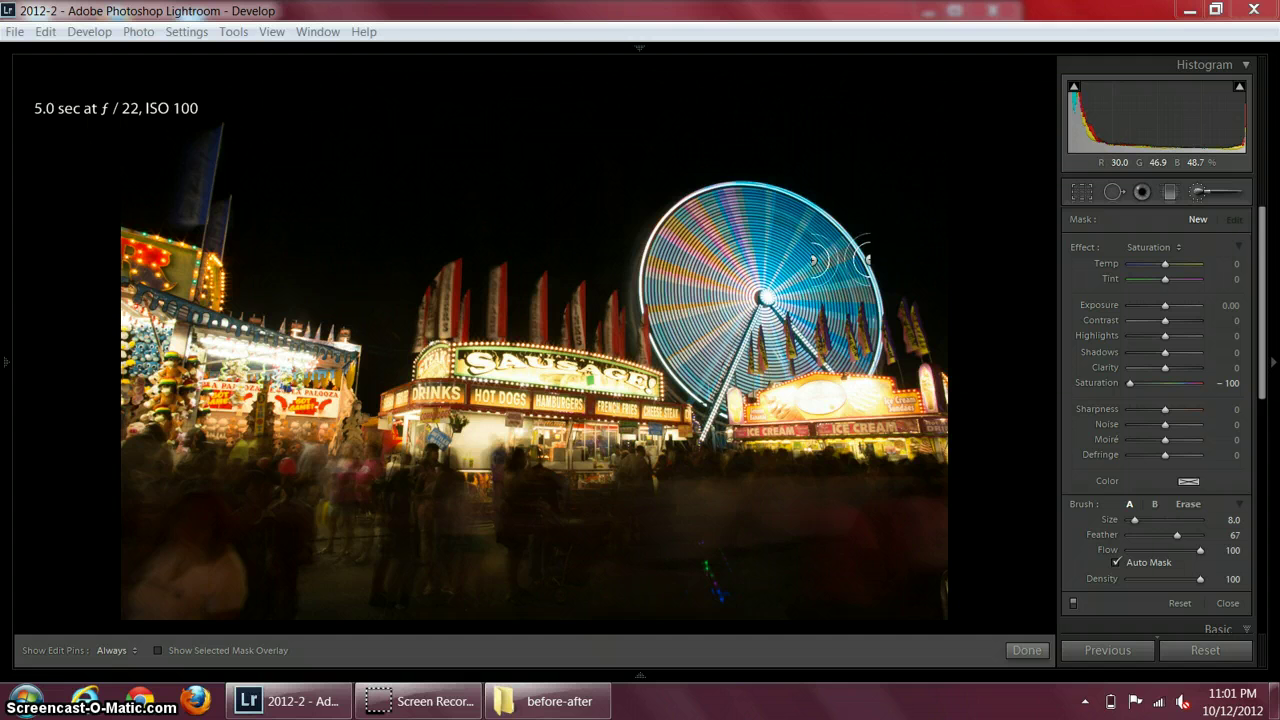
left_click_drag(840, 258, 845, 247)
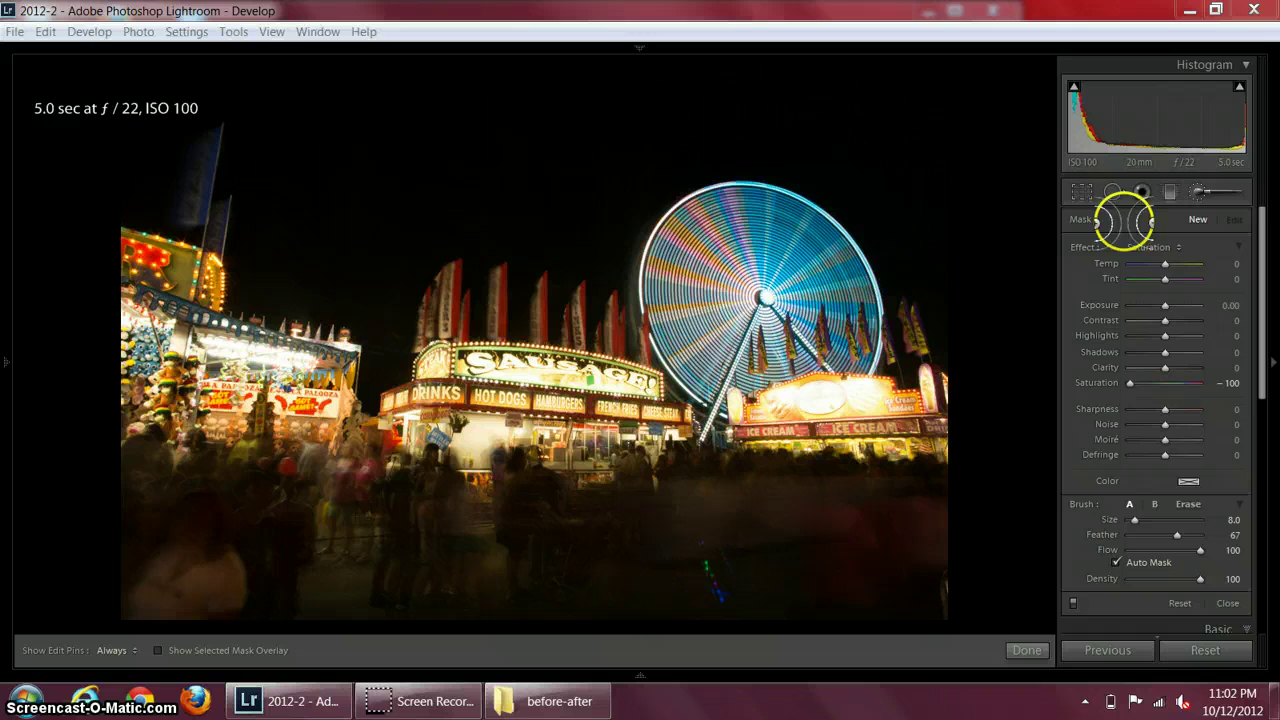
Leave the brush adjustment and bring up the Basic panel's tone sliders
left_click(1200, 193)
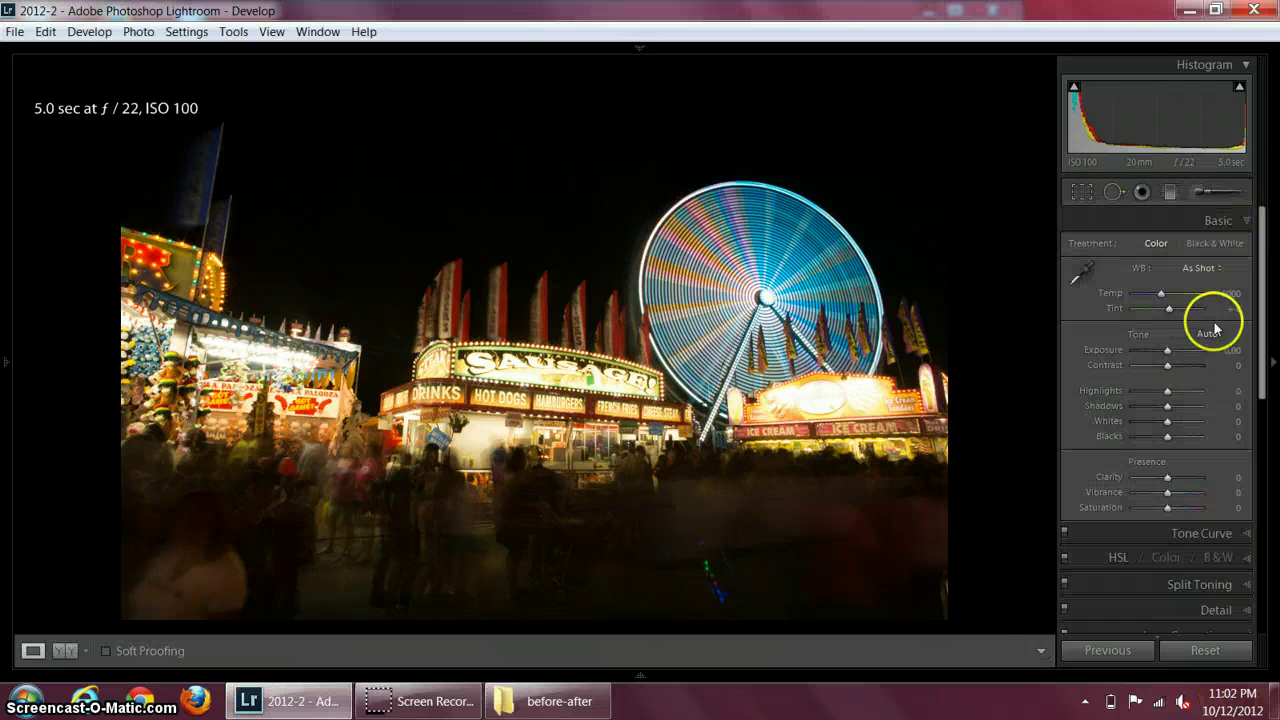
scroll(1257, 351, "down", 2)
scroll(1249, 288, "up", 2)
scroll(1257, 386, "down", 2)
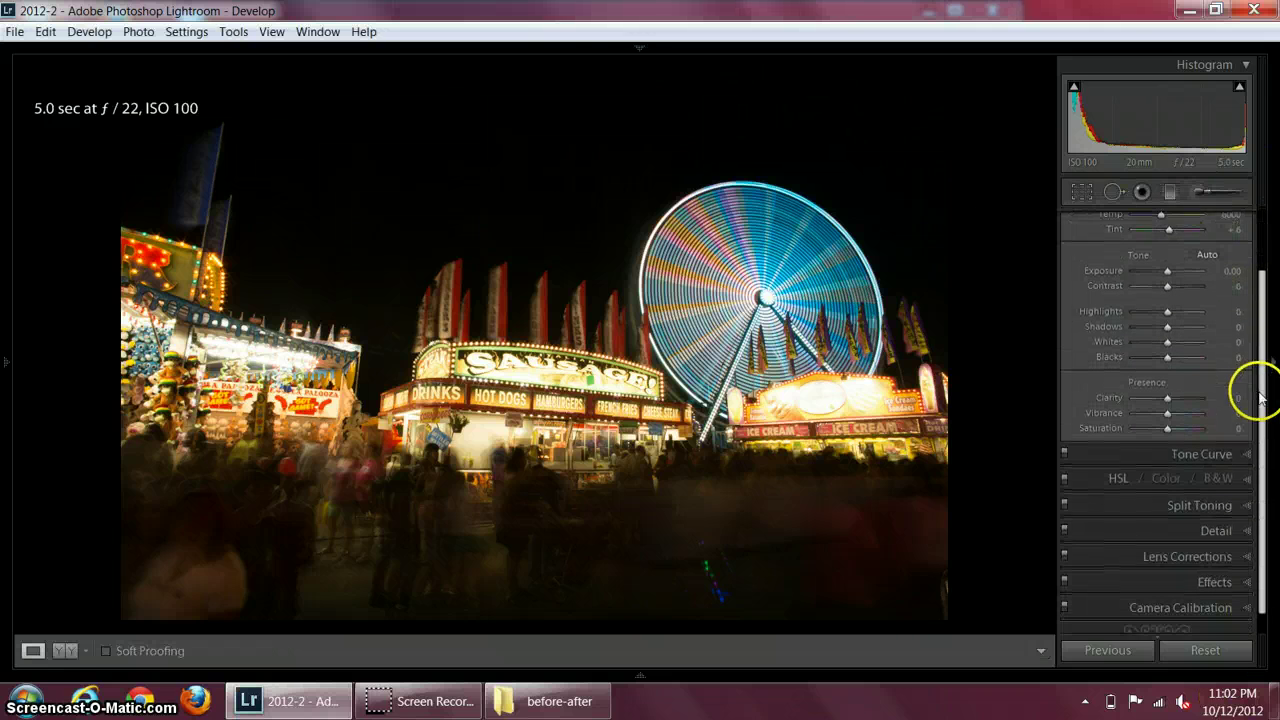
scroll(1257, 357, "up", 2)
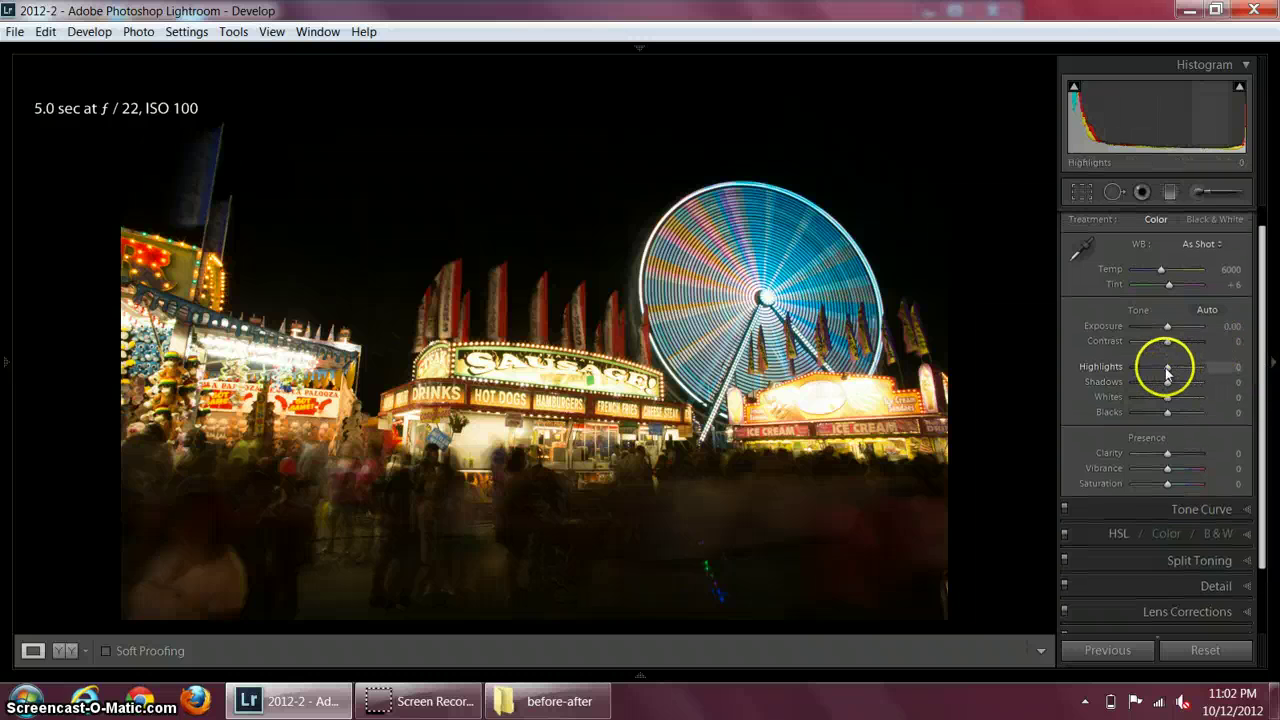
Pull Highlights down to -100 and raise Shadows to +100
left_click_drag(1163, 372, 1093, 369)
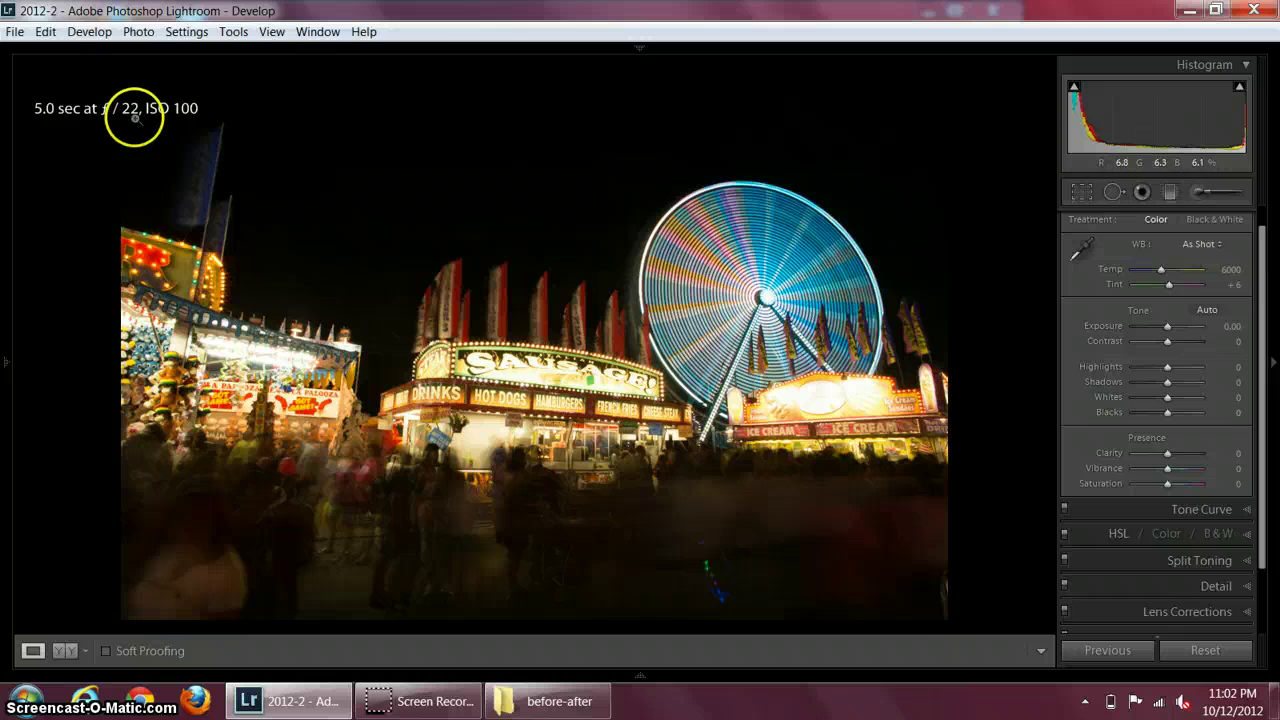
left_click(139, 31)
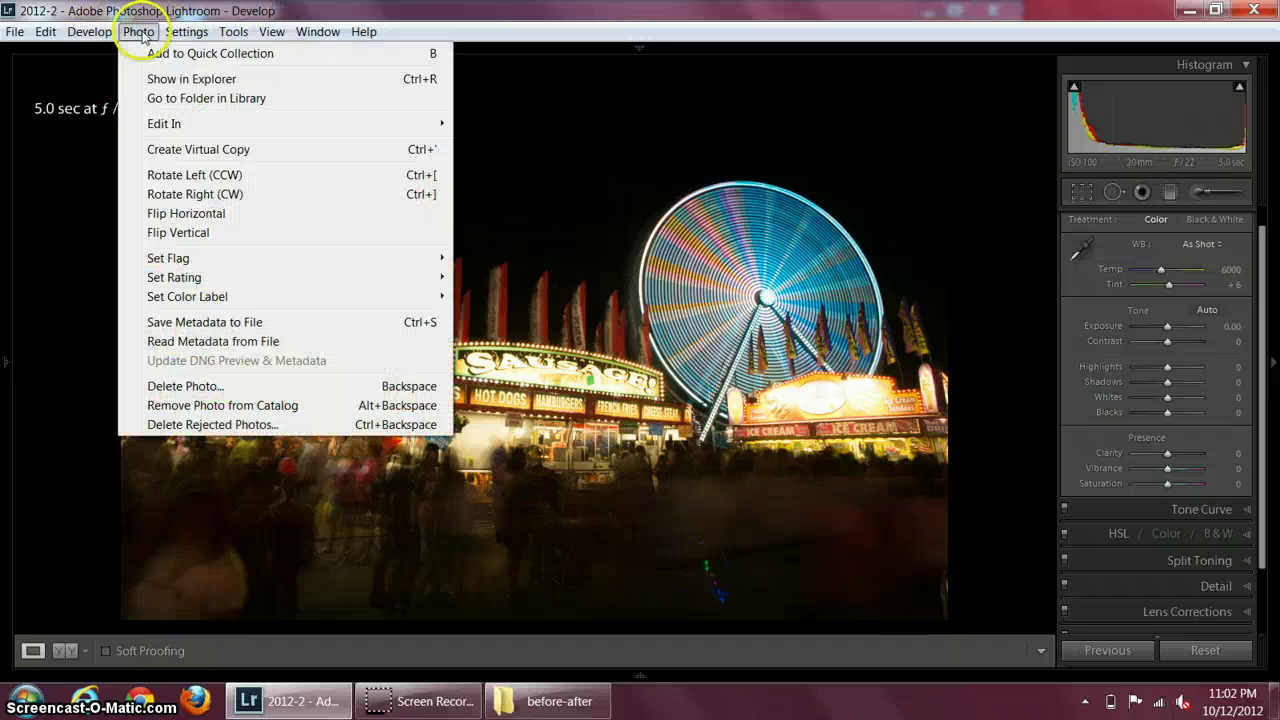
left_click(175, 148)
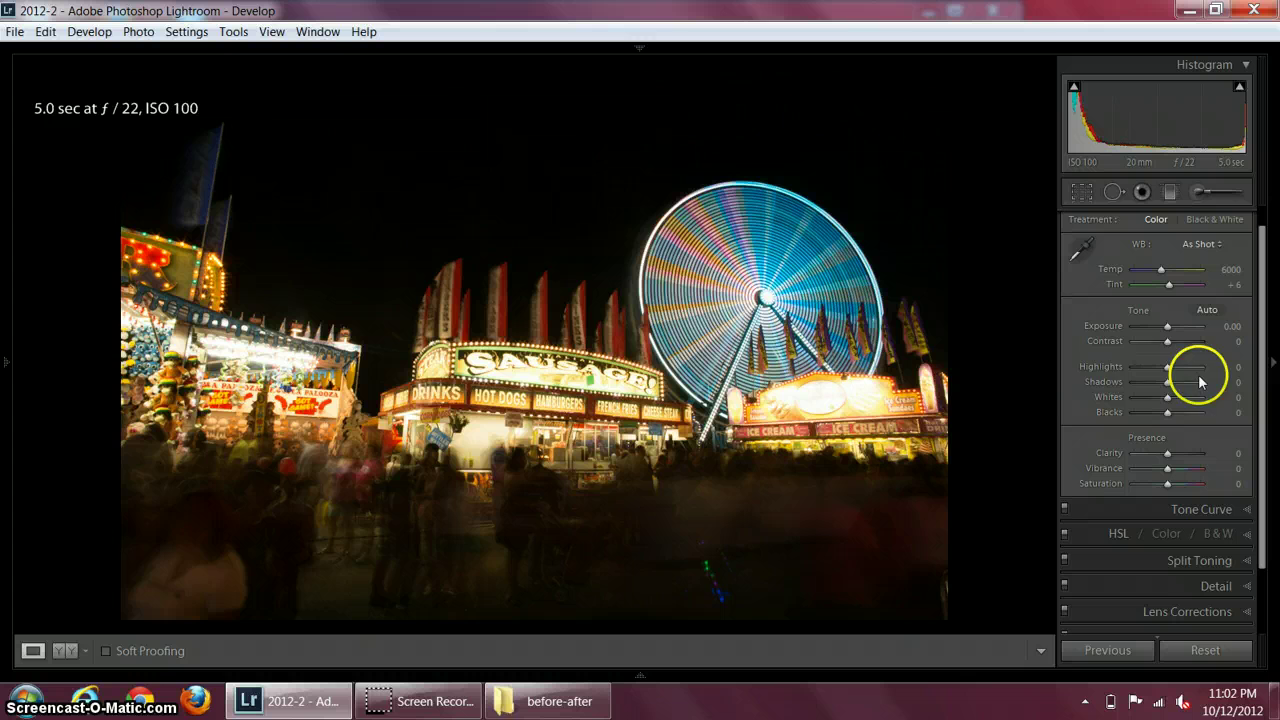
left_click_drag(1170, 367, 1133, 367)
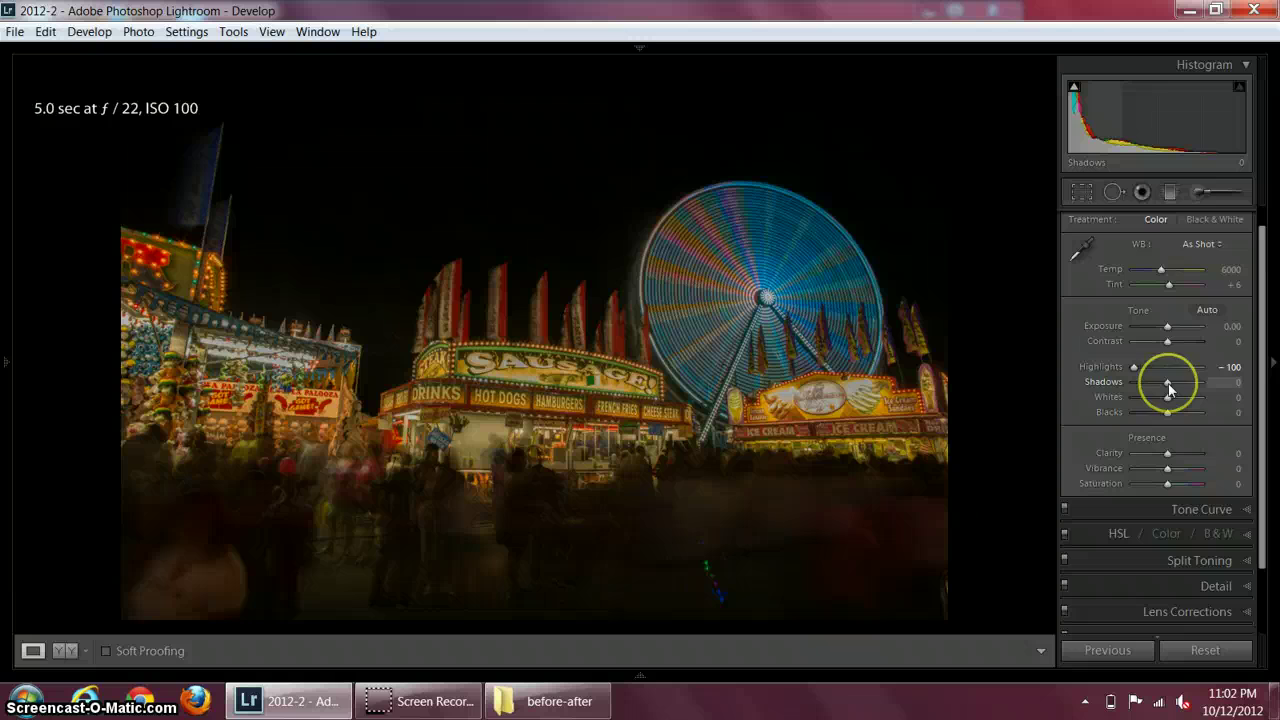
left_click_drag(1168, 383, 1219, 388)
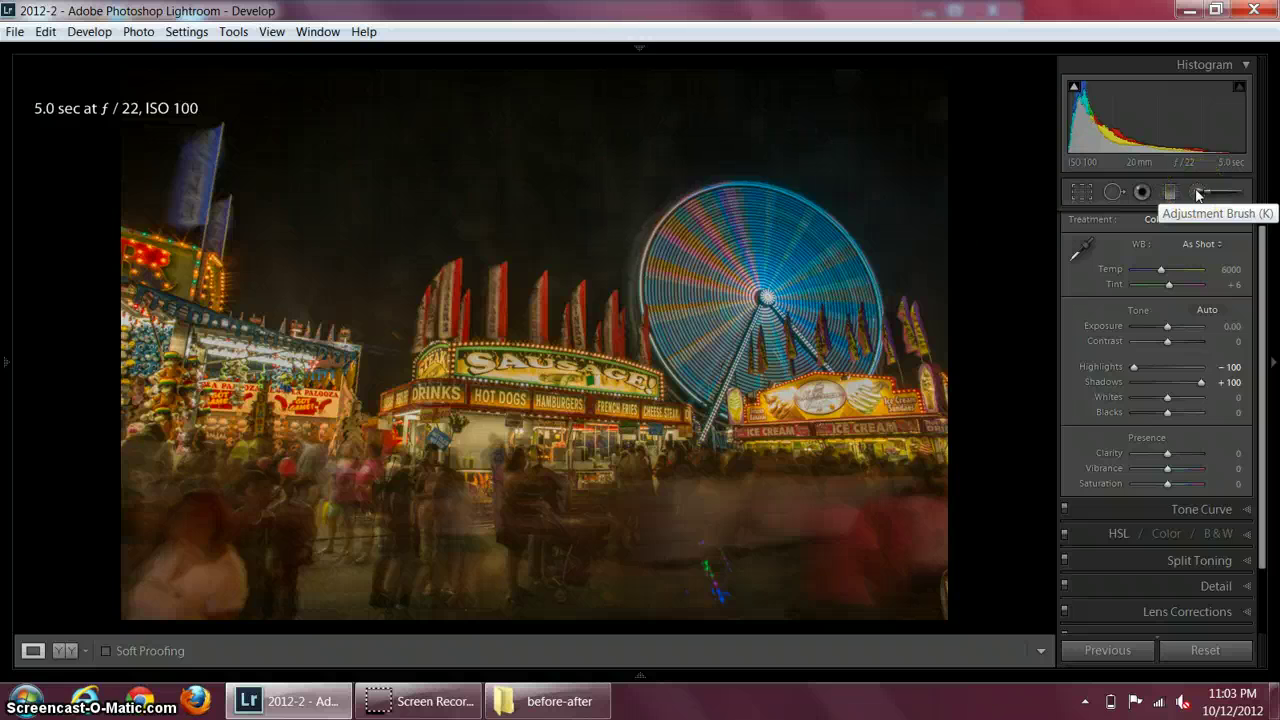
Set up the Adjustment Brush with the Saturation preset, size 31.5, feather 0, Auto Mask off
left_click(1197, 193)
left_click(1166, 225)
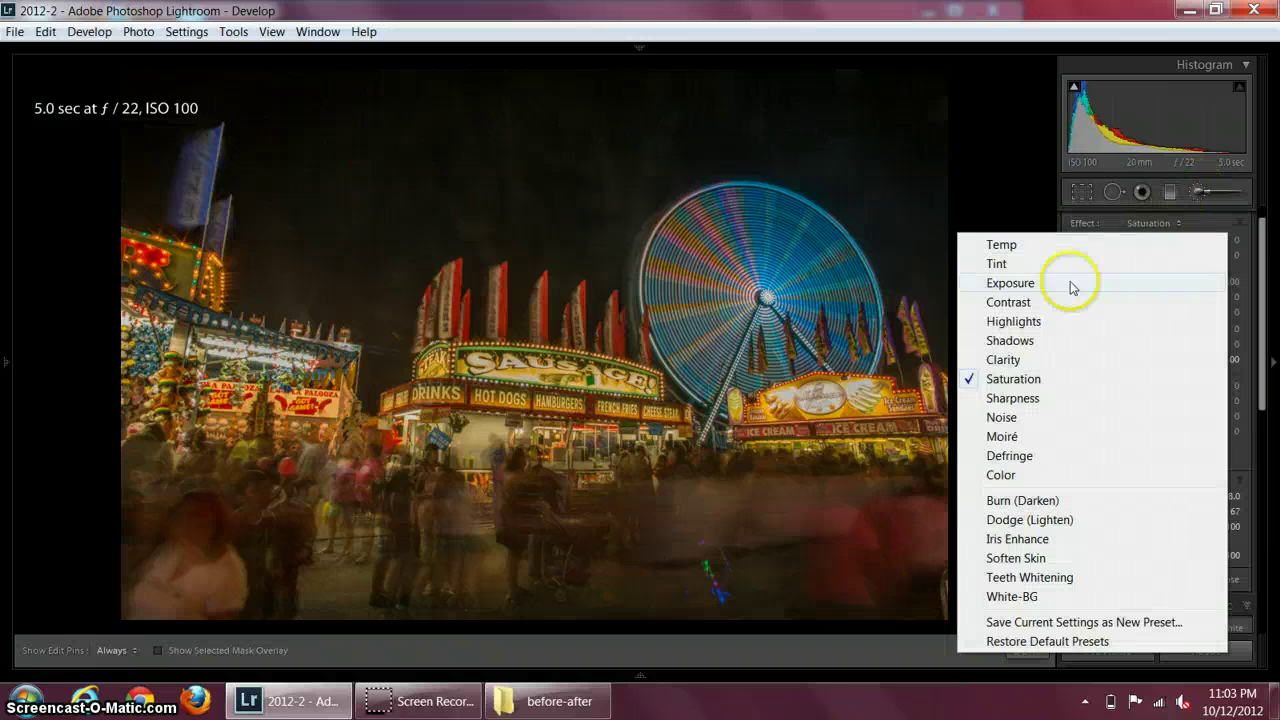
left_click(1014, 380)
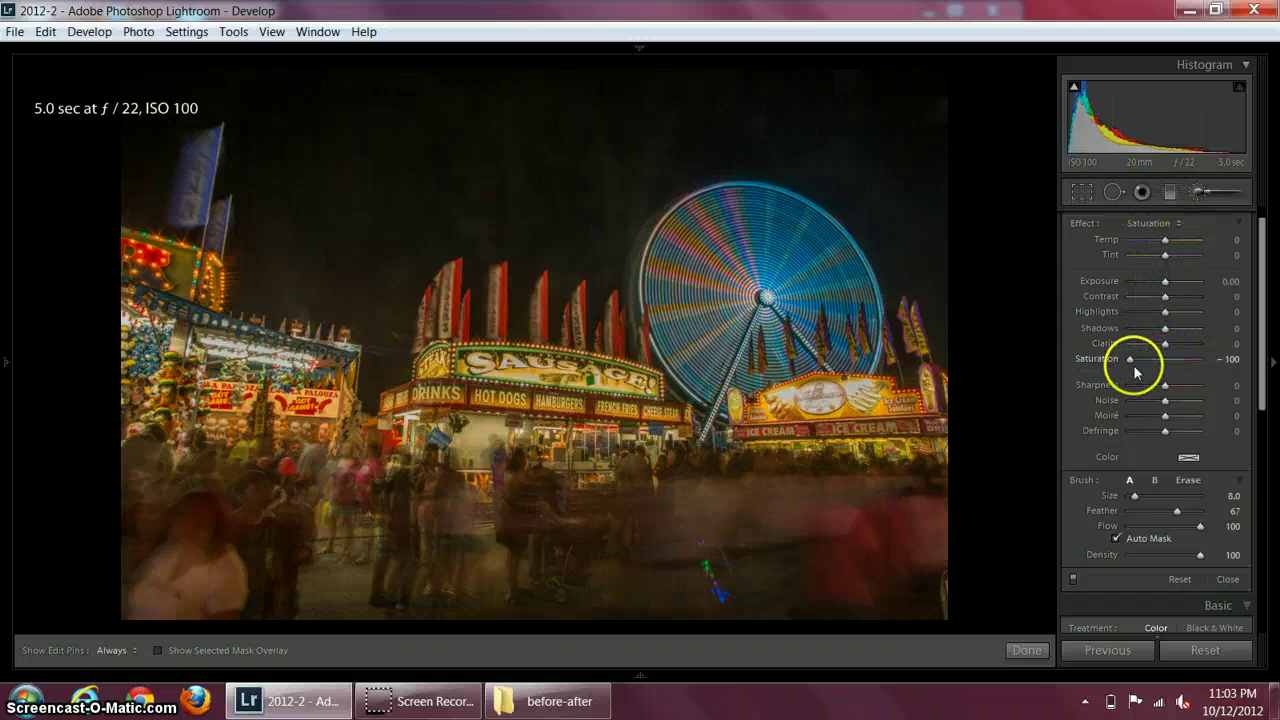
left_click_drag(1153, 361, 1187, 366)
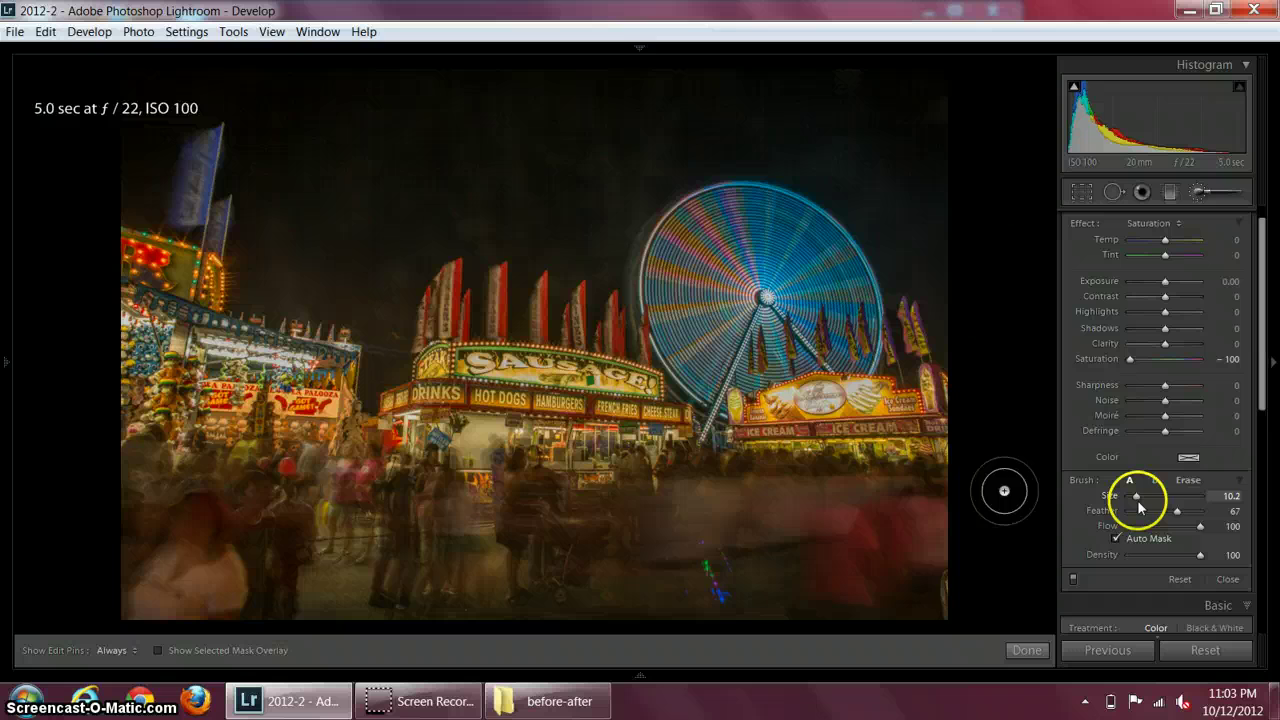
mouse_move(1137, 500)
left_mouse_down()
mouse_move(1152, 500)
mouse_move(1112, 523)
left_mouse_up()
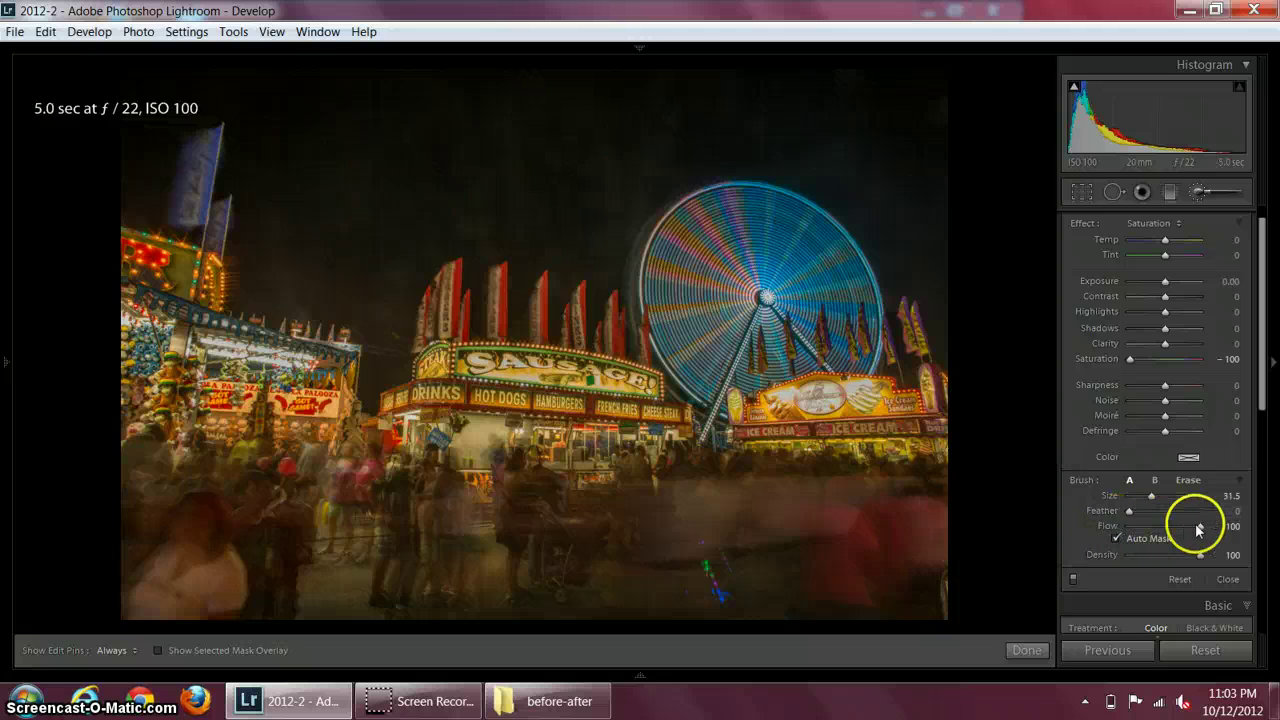
left_click(1116, 539)
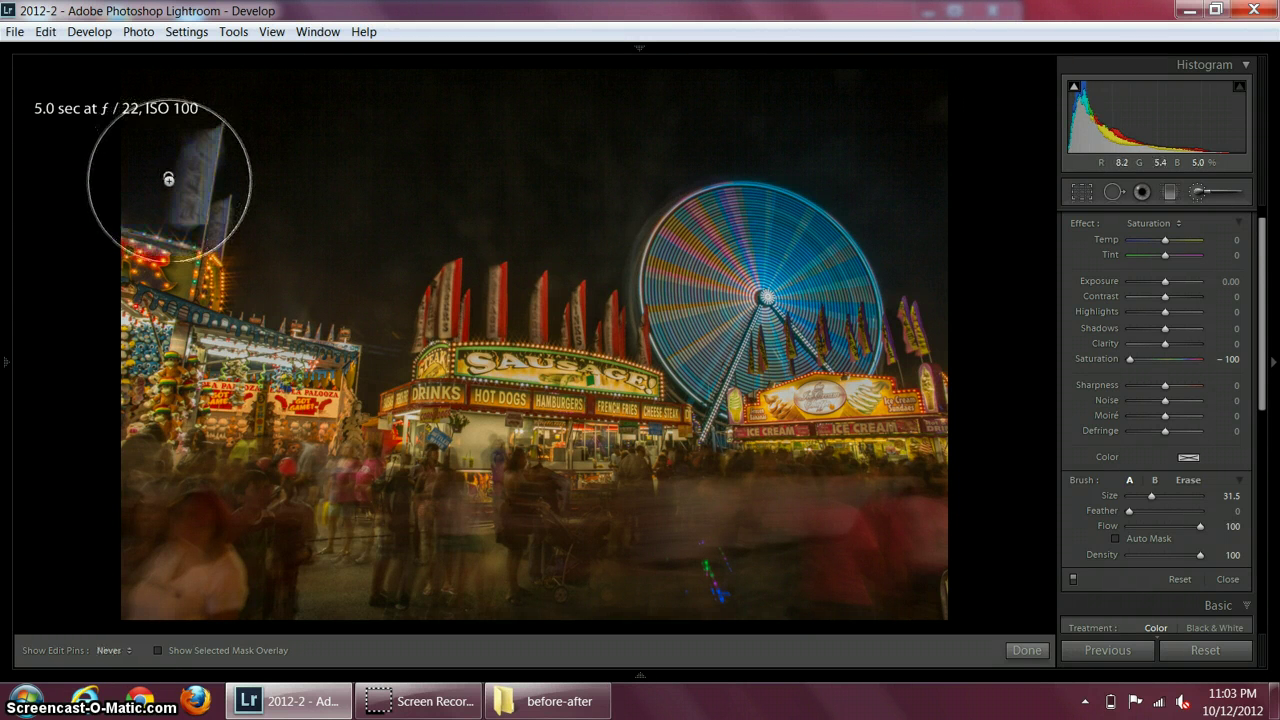
Brush desaturation over the top-left flags, then across the Ferris wheel and food booths
mouse_move(168, 179)
left_mouse_down()
mouse_move(197, 186)
mouse_move(183, 229)
mouse_move(178, 586)
mouse_move(206, 574)
mouse_move(373, 582)
mouse_move(934, 554)
mouse_move(914, 148)
mouse_move(854, 126)
mouse_move(700, 160)
mouse_move(143, 202)
left_mouse_up()
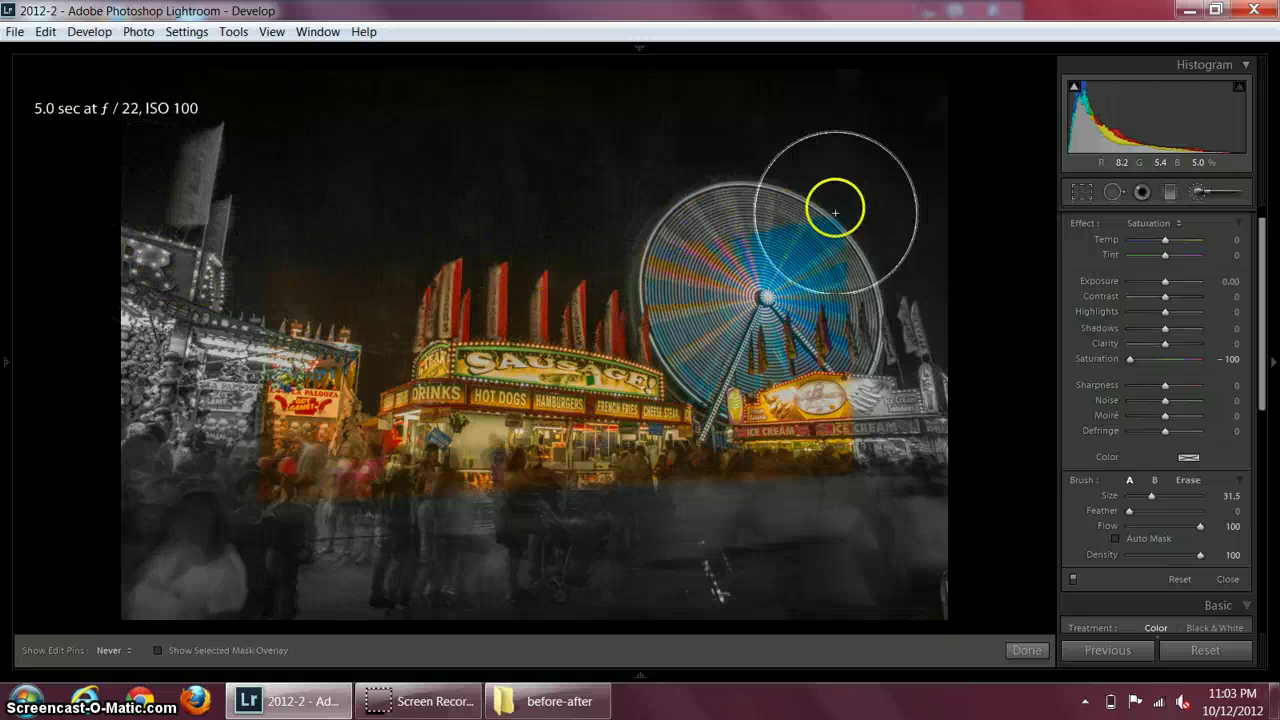
mouse_move(835, 212)
left_mouse_down()
mouse_move(864, 283)
mouse_move(553, 353)
mouse_move(296, 436)
mouse_move(260, 486)
mouse_move(538, 479)
mouse_move(766, 447)
mouse_move(873, 454)
mouse_move(961, 352)
mouse_move(954, 273)
mouse_move(813, 517)
mouse_move(588, 541)
mouse_move(296, 407)
mouse_move(117, 408)
mouse_move(266, 371)
mouse_move(278, 347)
mouse_move(233, 403)
mouse_move(193, 528)
mouse_move(589, 569)
mouse_move(984, 576)
mouse_move(881, 190)
mouse_move(678, 231)
mouse_move(204, 187)
mouse_move(136, 330)
mouse_move(184, 565)
mouse_move(442, 638)
mouse_move(826, 600)
mouse_move(943, 466)
mouse_move(873, 181)
mouse_move(627, 213)
mouse_move(182, 163)
mouse_move(129, 178)
mouse_move(102, 217)
left_mouse_up()
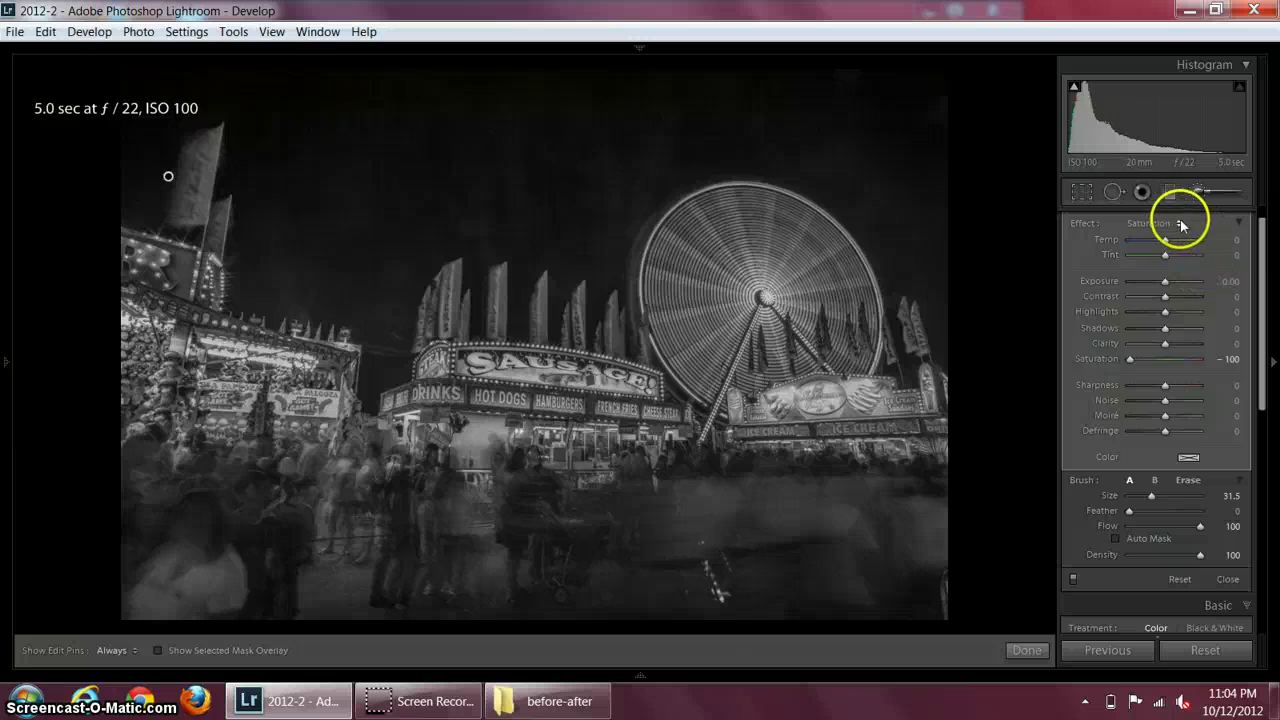
Repaint the Ferris wheel grey, then switch to Erase with Auto Mask on, size 5.7
left_click(1237, 221)
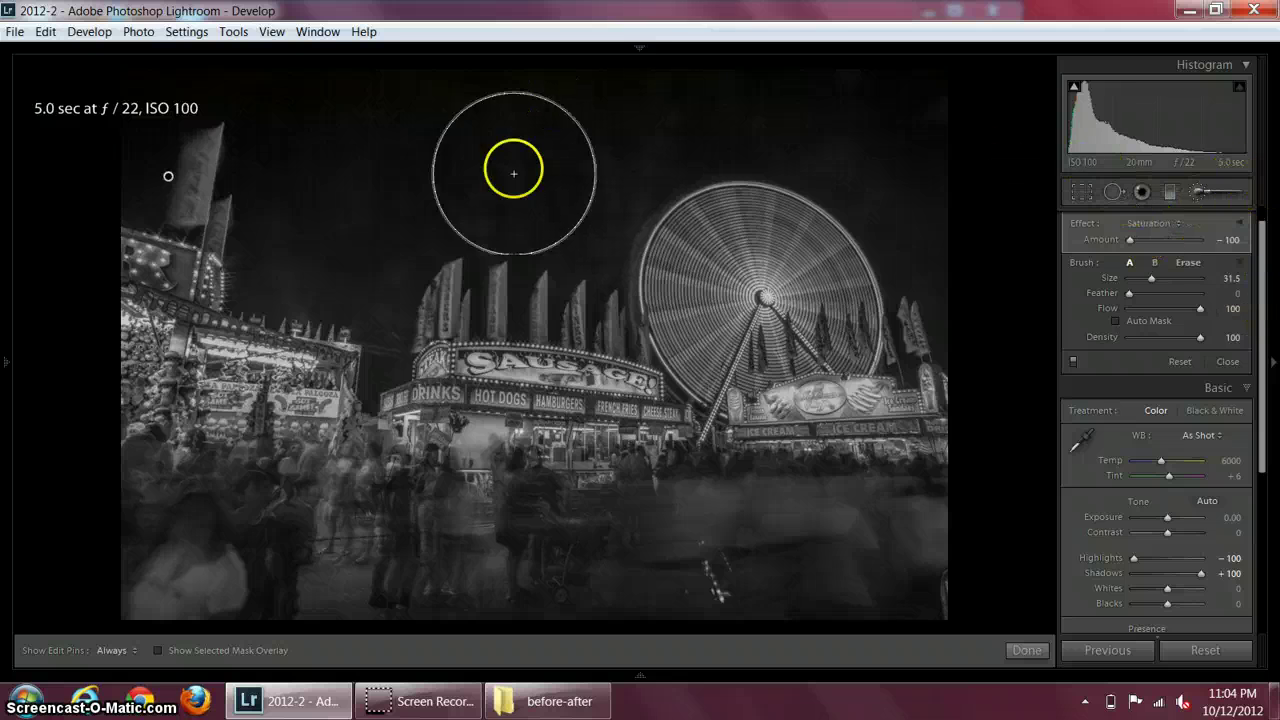
mouse_move(762, 296)
left_mouse_down()
mouse_move(748, 289)
mouse_move(751, 251)
mouse_move(737, 286)
mouse_move(750, 291)
left_mouse_up()
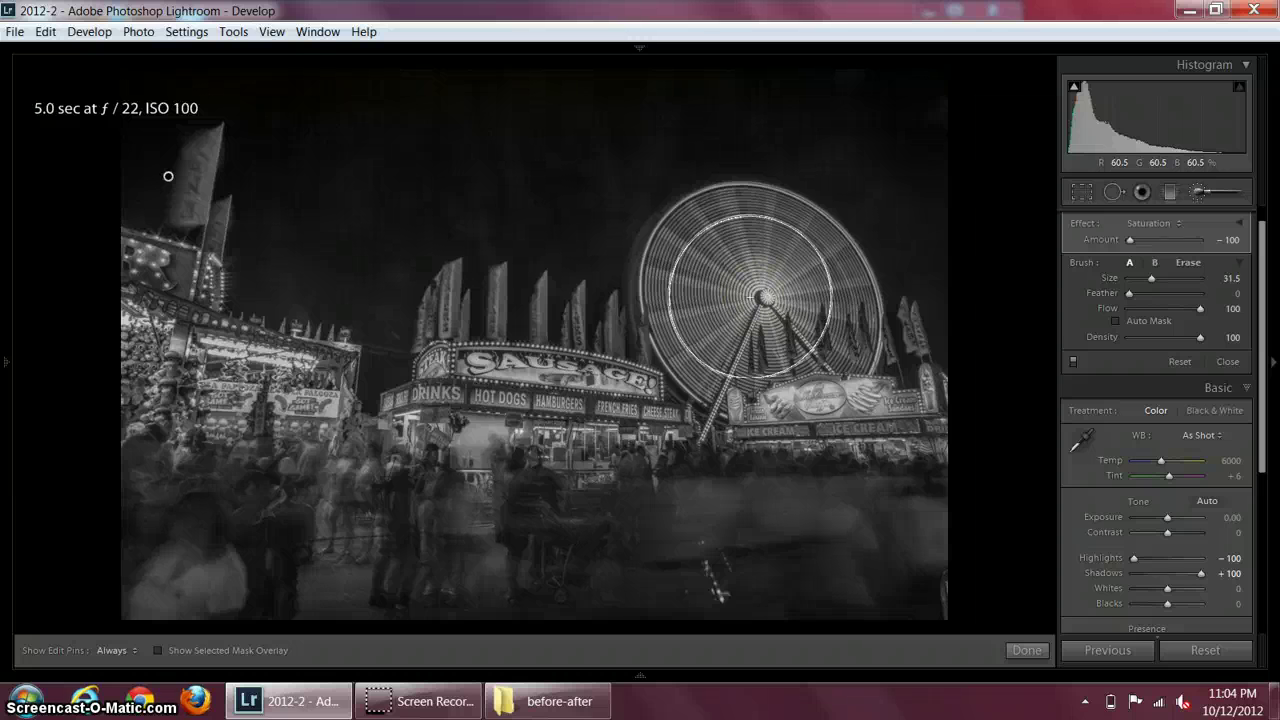
left_click(1188, 263)
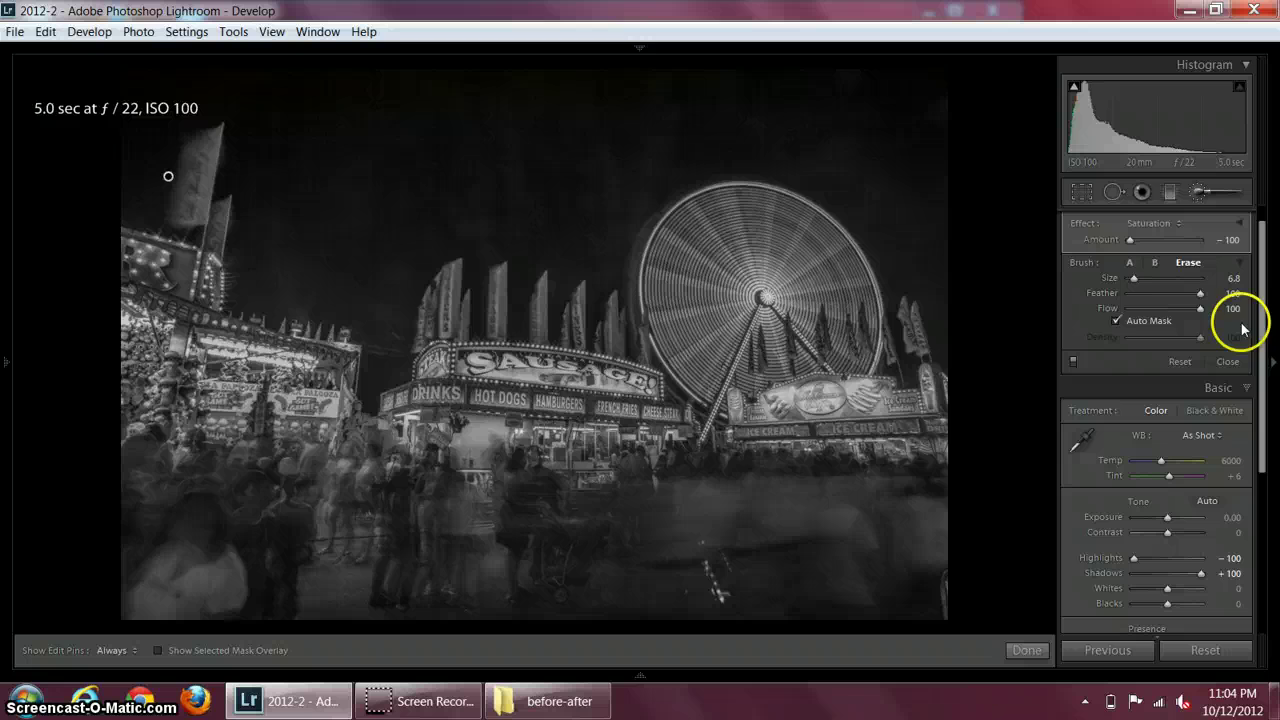
left_click_drag(1133, 283, 1131, 284)
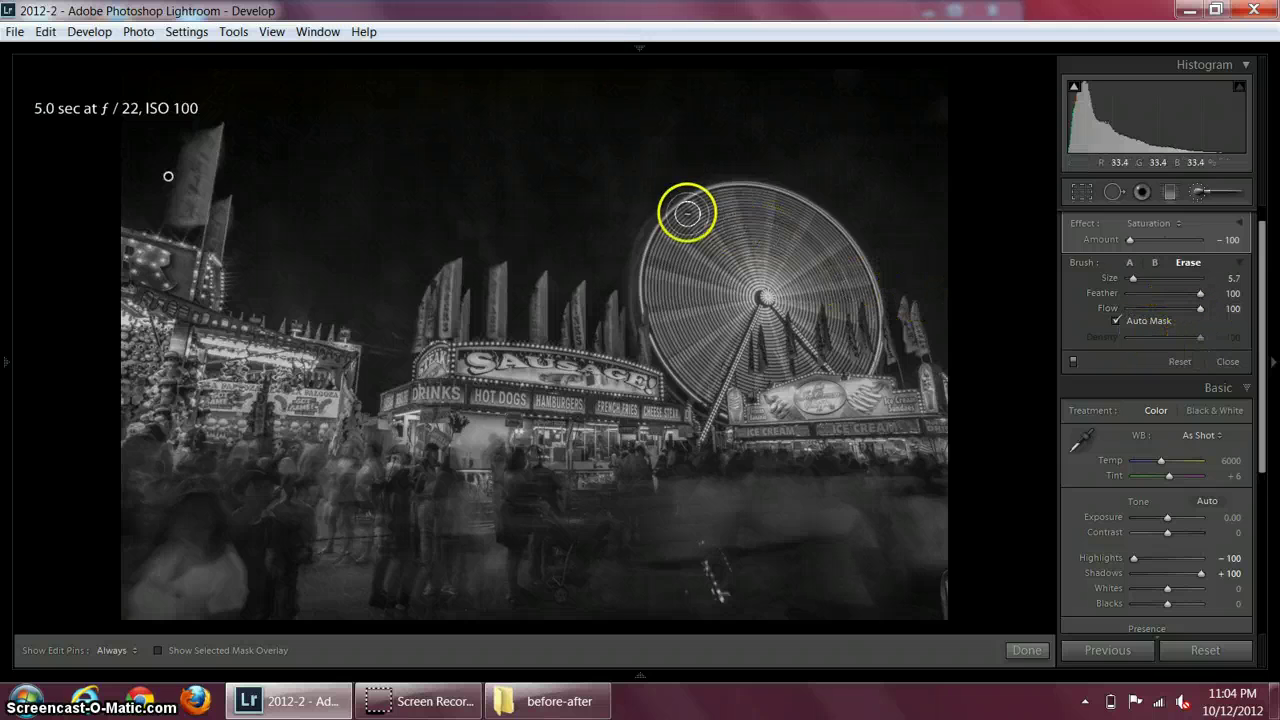
Erase the mask along the Ferris wheel's upper-left rim and left side to restore colour
key("h")
mouse_move(674, 244)
left_mouse_down()
mouse_move(719, 208)
mouse_move(681, 224)
mouse_move(670, 317)
mouse_move(692, 357)
mouse_move(667, 285)
mouse_move(680, 240)
mouse_move(671, 339)
mouse_move(724, 393)
mouse_move(678, 290)
mouse_move(680, 239)
mouse_move(720, 212)
mouse_move(806, 216)
mouse_move(845, 269)
mouse_move(860, 343)
mouse_move(824, 379)
mouse_move(749, 390)
mouse_move(712, 382)
mouse_move(726, 386)
mouse_move(650, 317)
left_mouse_up()
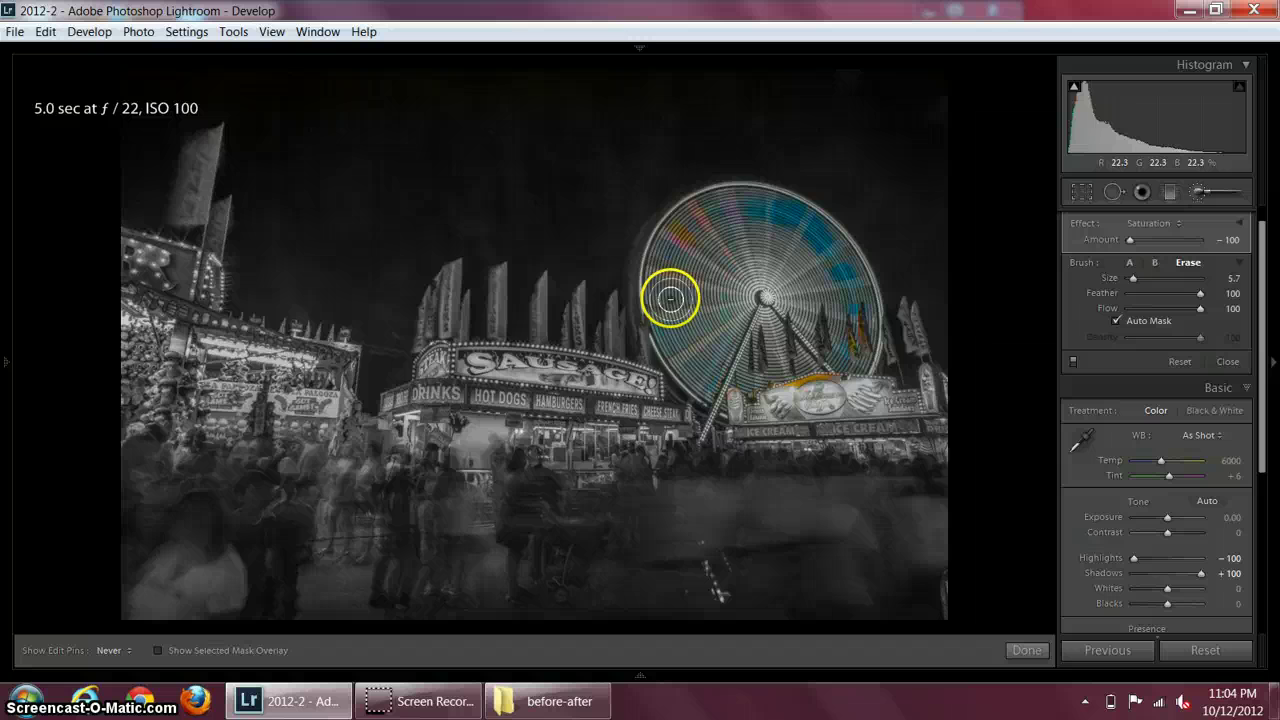
mouse_move(670, 298)
left_mouse_down()
mouse_move(675, 354)
mouse_move(666, 277)
mouse_move(683, 241)
mouse_move(686, 262)
mouse_move(702, 241)
mouse_move(728, 248)
mouse_move(716, 292)
mouse_move(739, 267)
mouse_move(780, 272)
mouse_move(767, 323)
mouse_move(785, 356)
mouse_move(811, 348)
mouse_move(827, 276)
mouse_move(789, 261)
mouse_move(826, 281)
mouse_move(793, 241)
mouse_move(696, 203)
mouse_move(665, 250)
mouse_move(717, 196)
mouse_move(794, 202)
mouse_move(854, 260)
mouse_move(867, 343)
mouse_move(810, 380)
mouse_move(714, 386)
mouse_move(674, 341)
mouse_move(667, 257)
mouse_move(682, 370)
mouse_move(694, 387)
mouse_move(759, 404)
mouse_move(827, 385)
mouse_move(858, 340)
mouse_move(828, 394)
mouse_move(770, 401)
mouse_move(876, 397)
mouse_move(770, 401)
mouse_move(861, 398)
mouse_move(821, 372)
mouse_move(838, 260)
mouse_move(823, 351)
mouse_move(763, 280)
mouse_move(758, 327)
mouse_move(749, 251)
mouse_move(763, 331)
mouse_move(703, 300)
mouse_move(765, 290)
left_mouse_up()
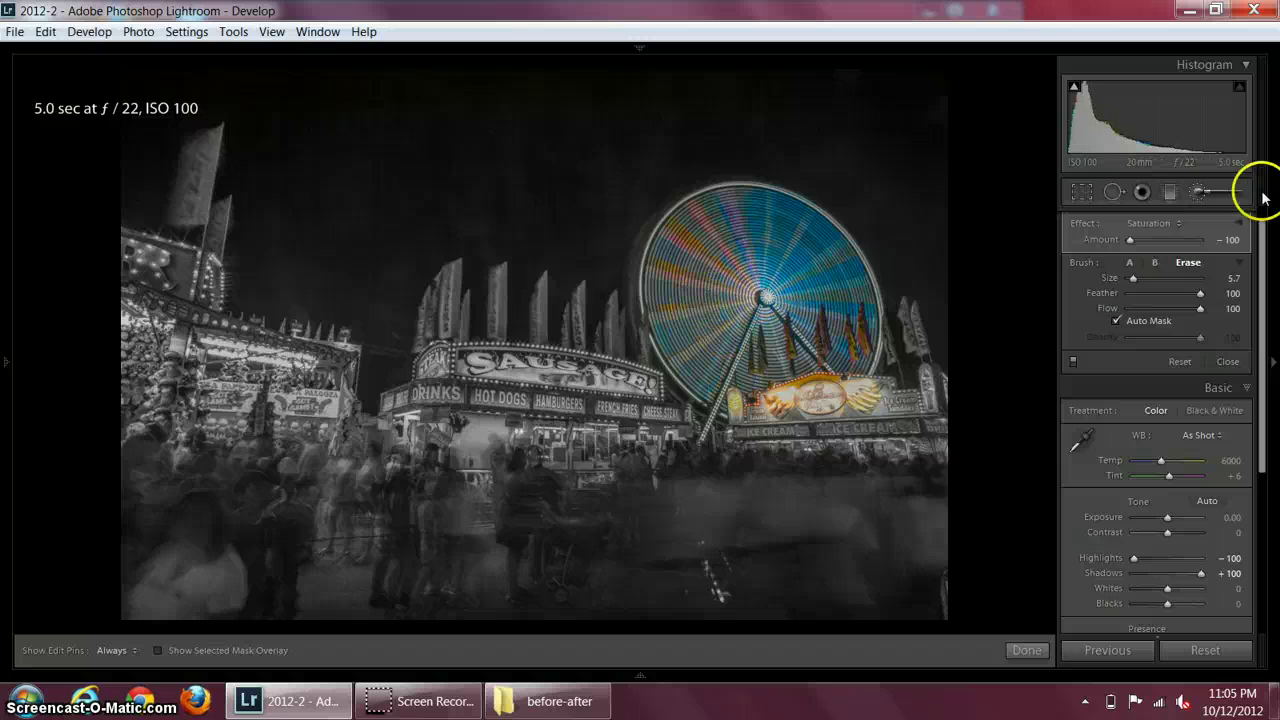
Try a weaker desaturation amount in the brush effect settings and toggle the edit pins
left_click(1237, 223)
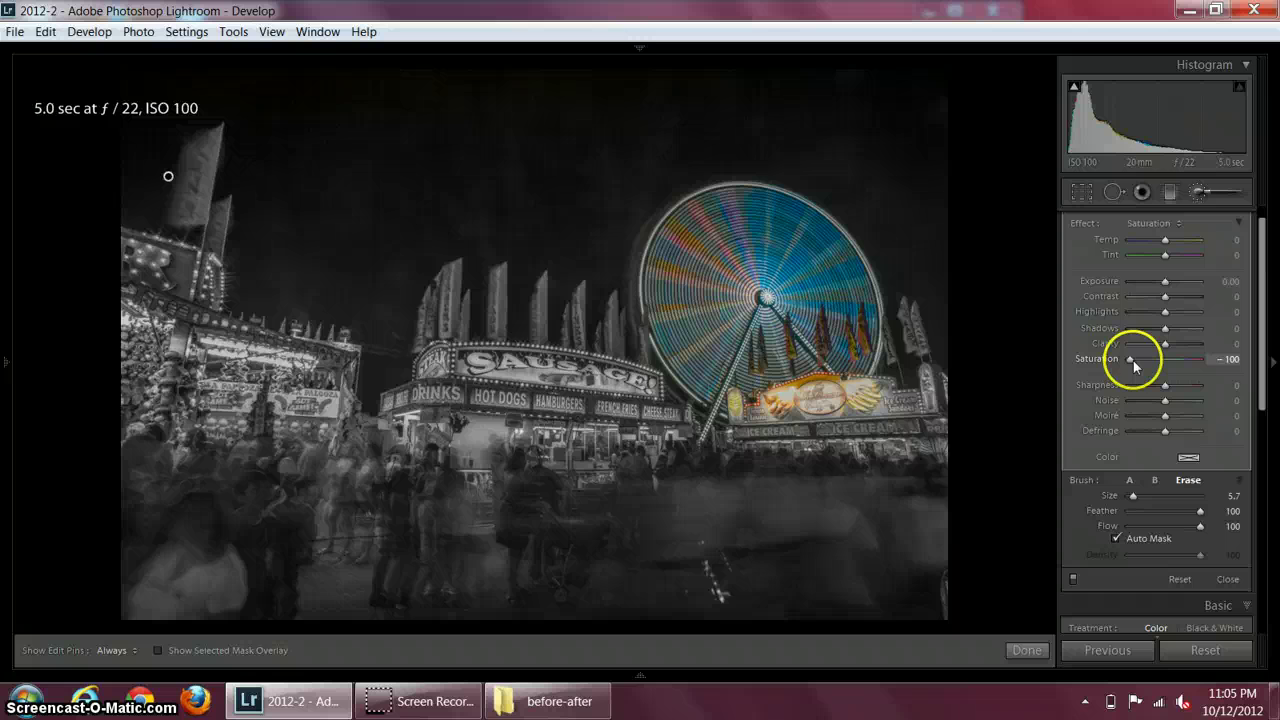
left_click_drag(1134, 360, 1102, 380)
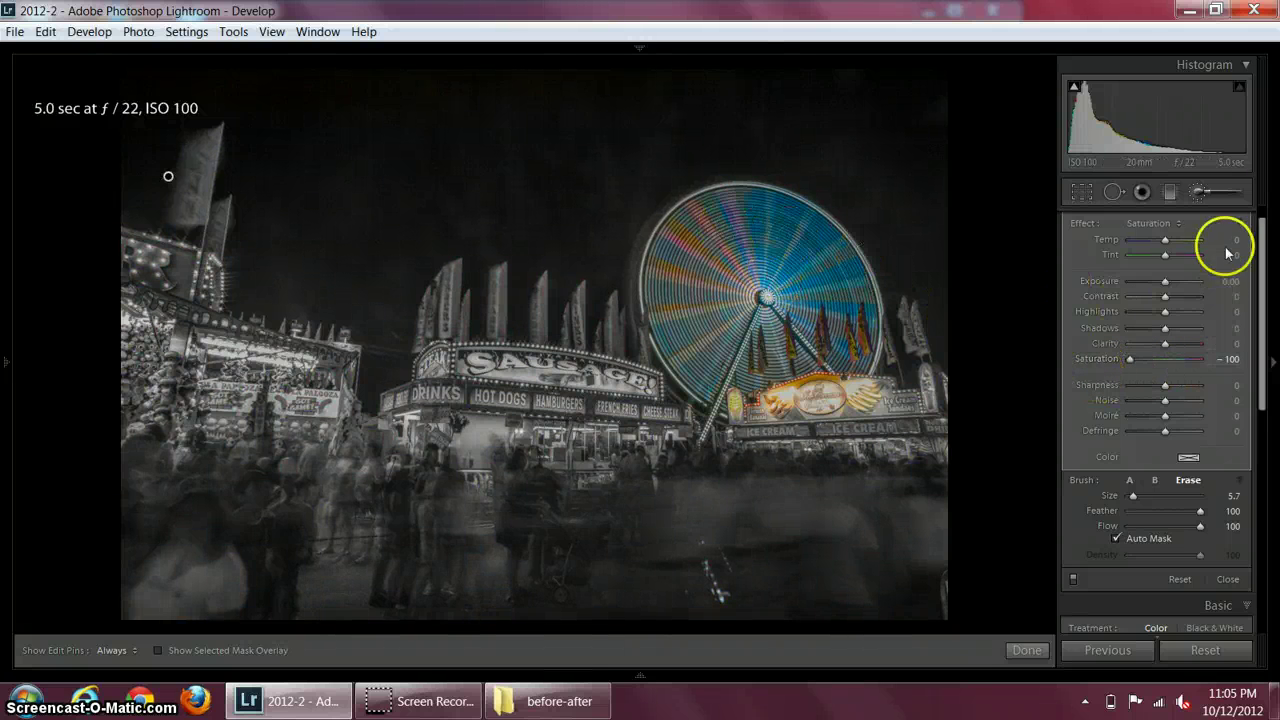
left_click(1243, 223)
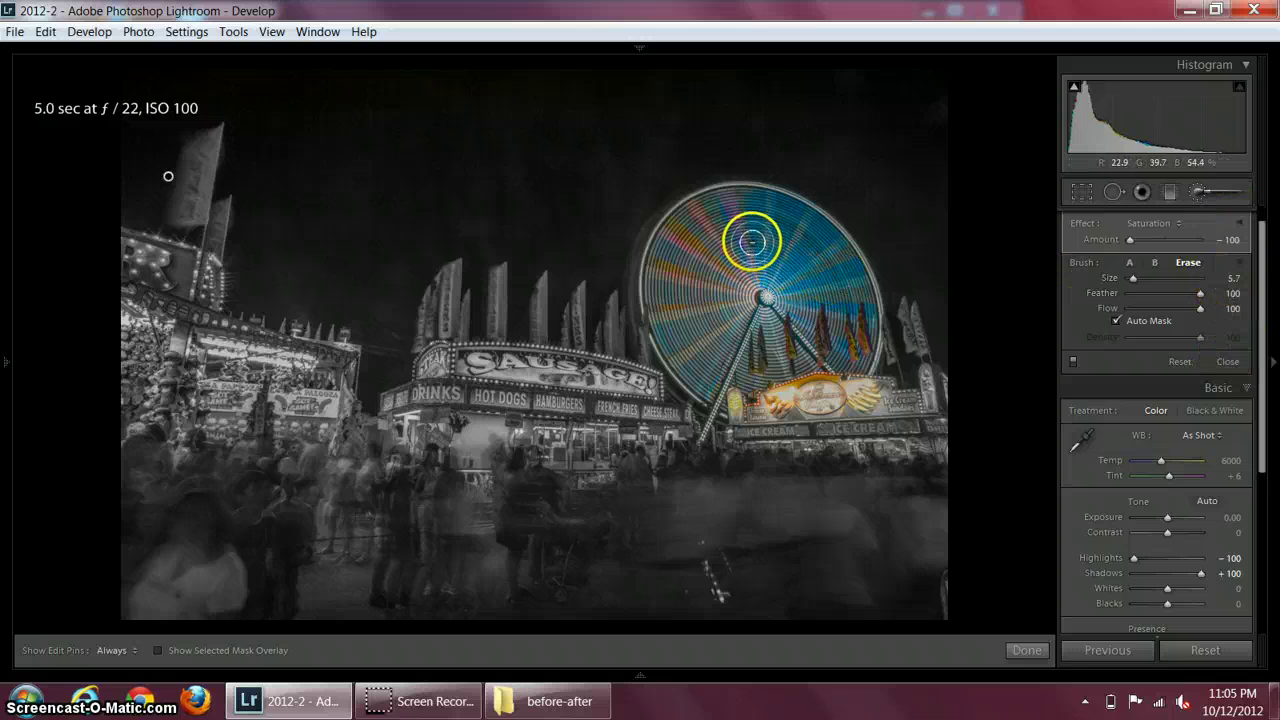
key("h")
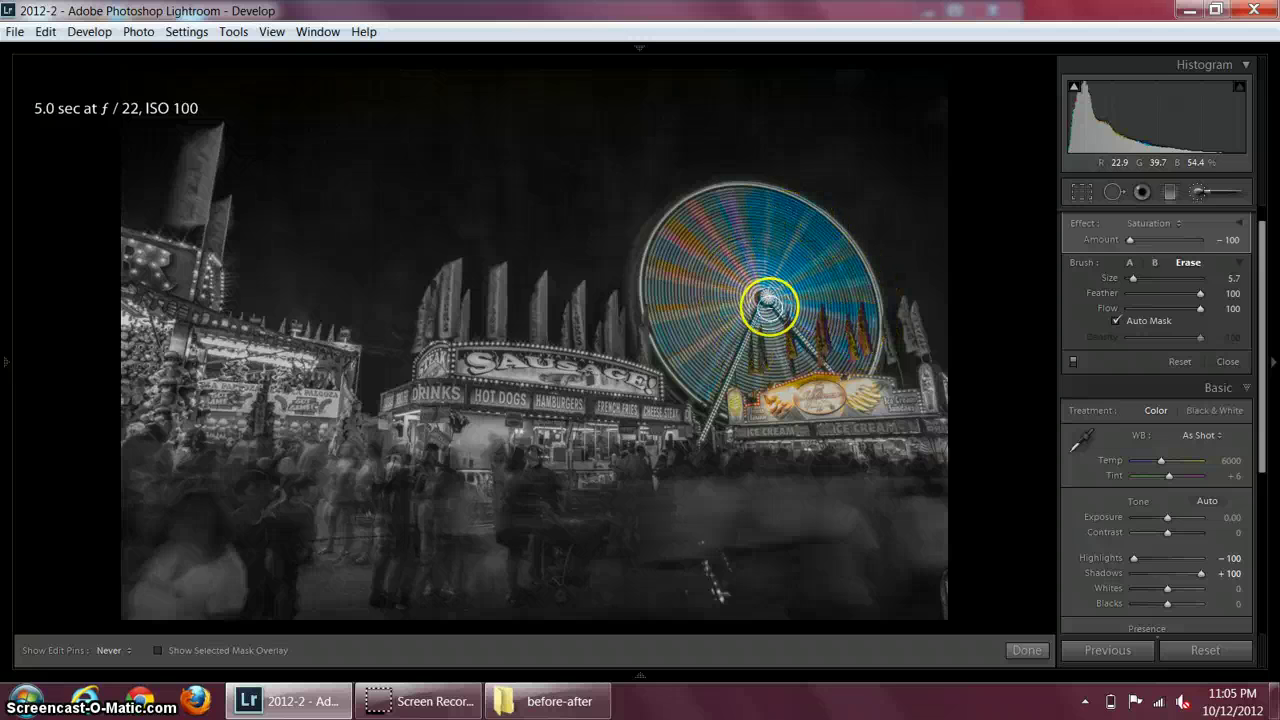
key("h")
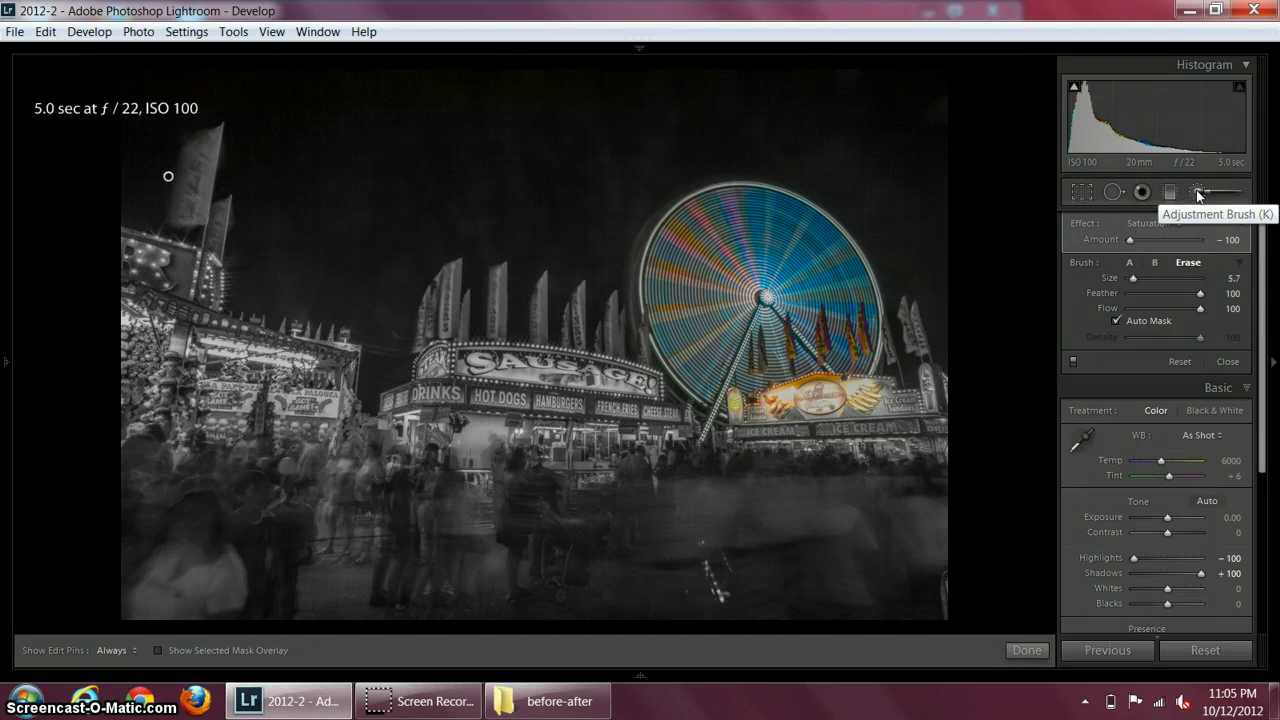
Close the brush, then set Contrast +33, Whites +50 with clipping preview, Blacks -19
left_click(1199, 193)
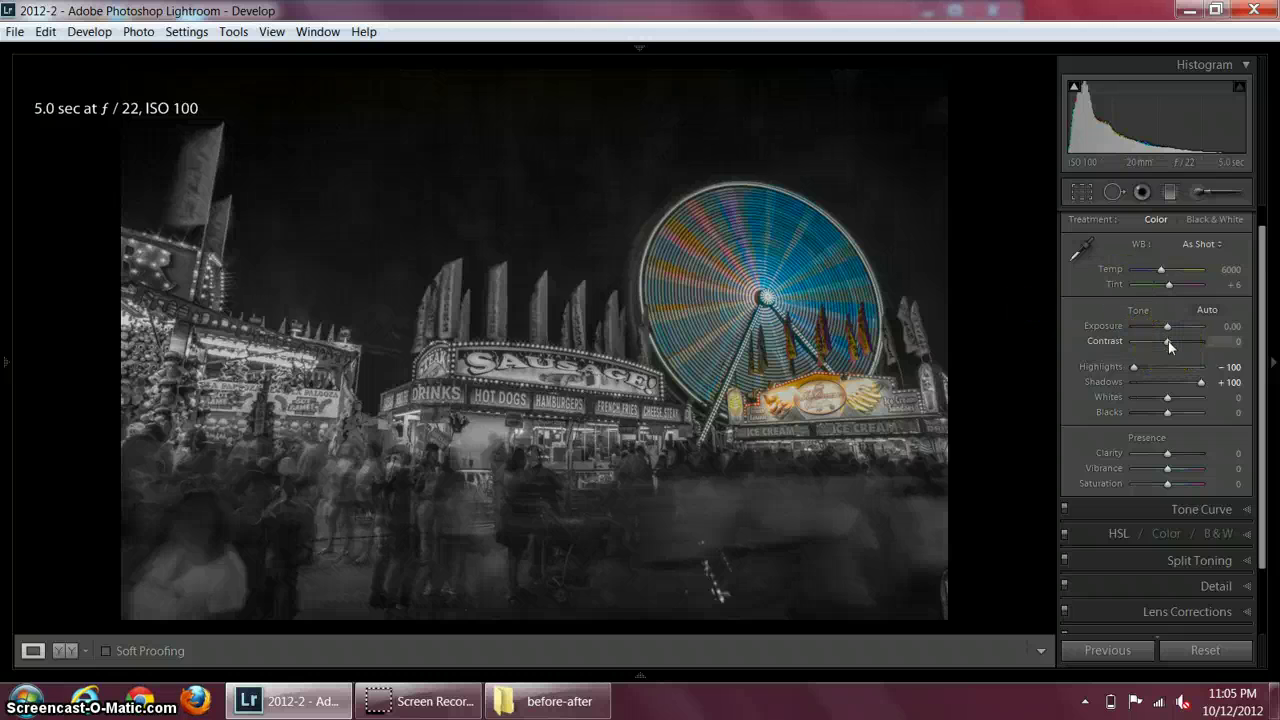
left_click_drag(1168, 341, 1180, 346)
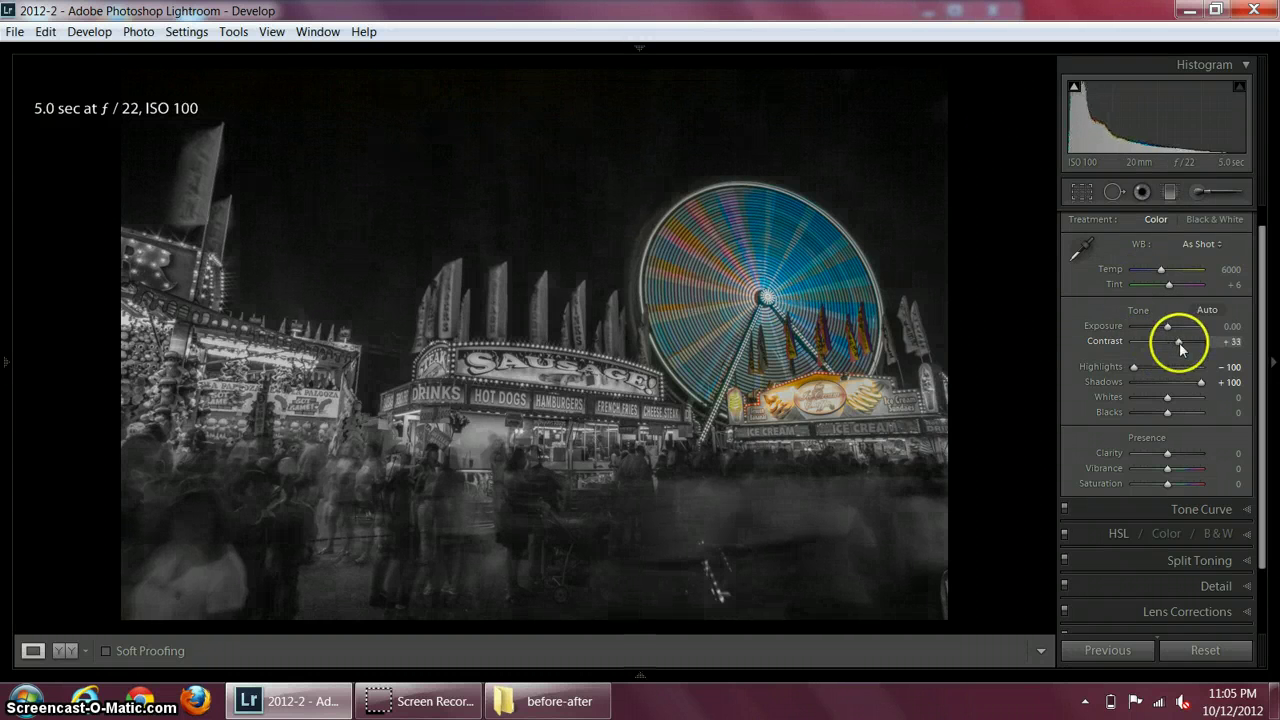
left_click(1168, 398)
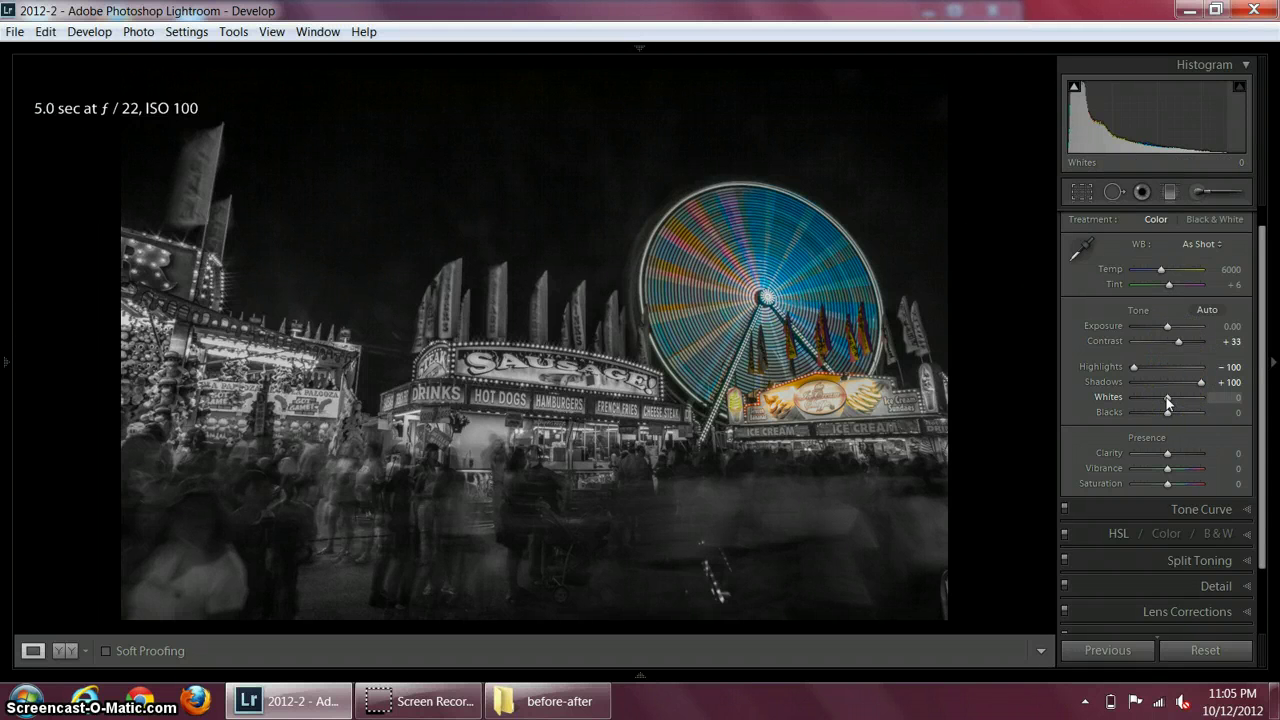
left_click(1168, 402, "alt")
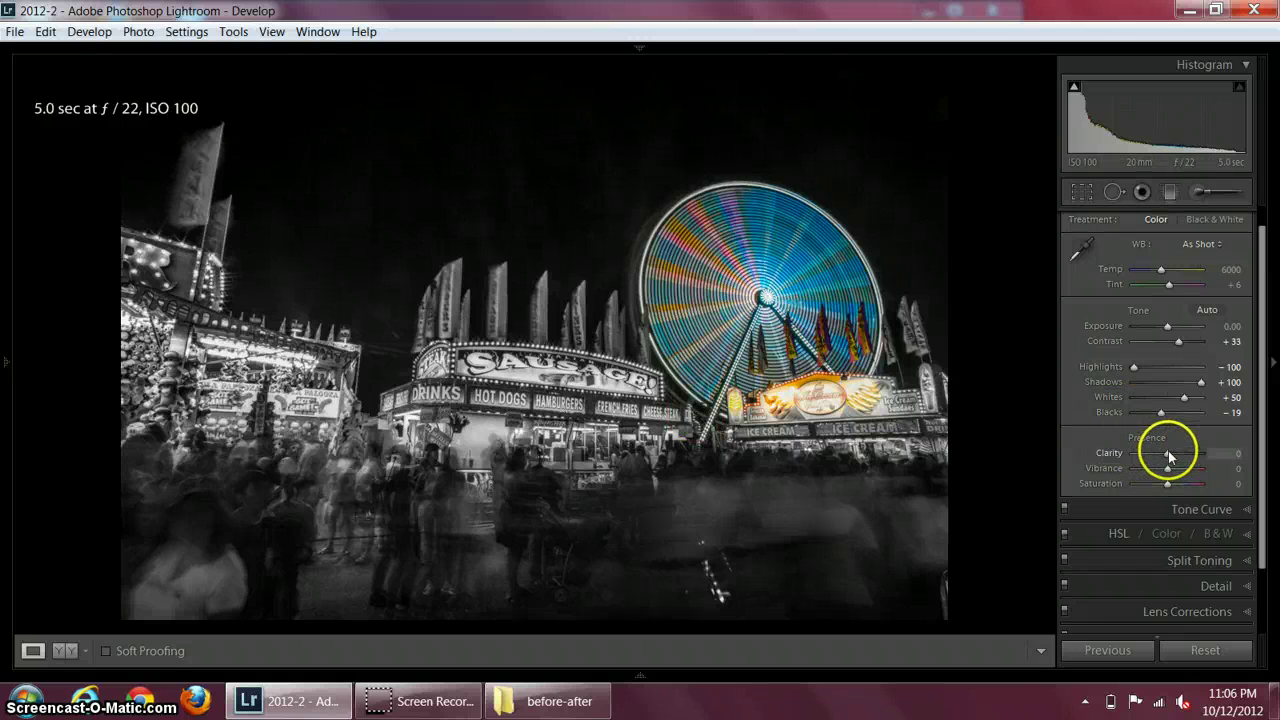
Set Clarity +100, Vibrance +45, and white balance Temp 4738 with Tint +21
left_click_drag(1170, 455, 1222, 470)
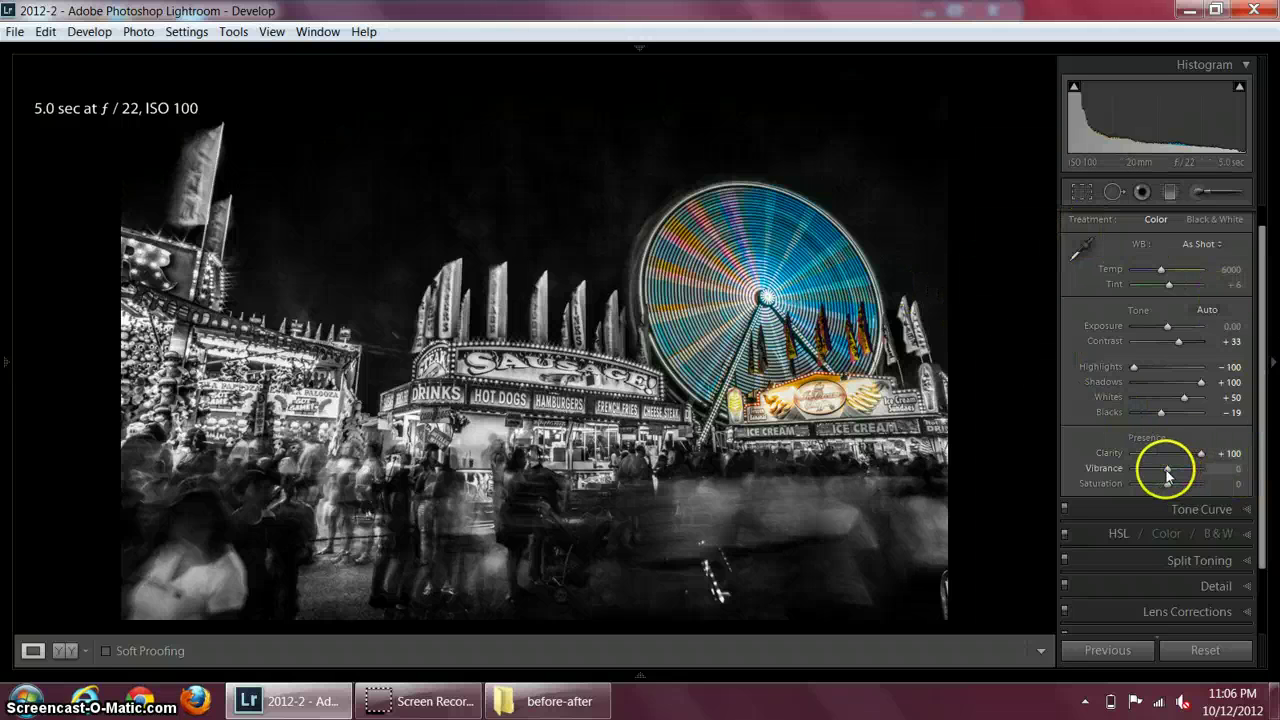
left_click_drag(1166, 470, 1181, 471)
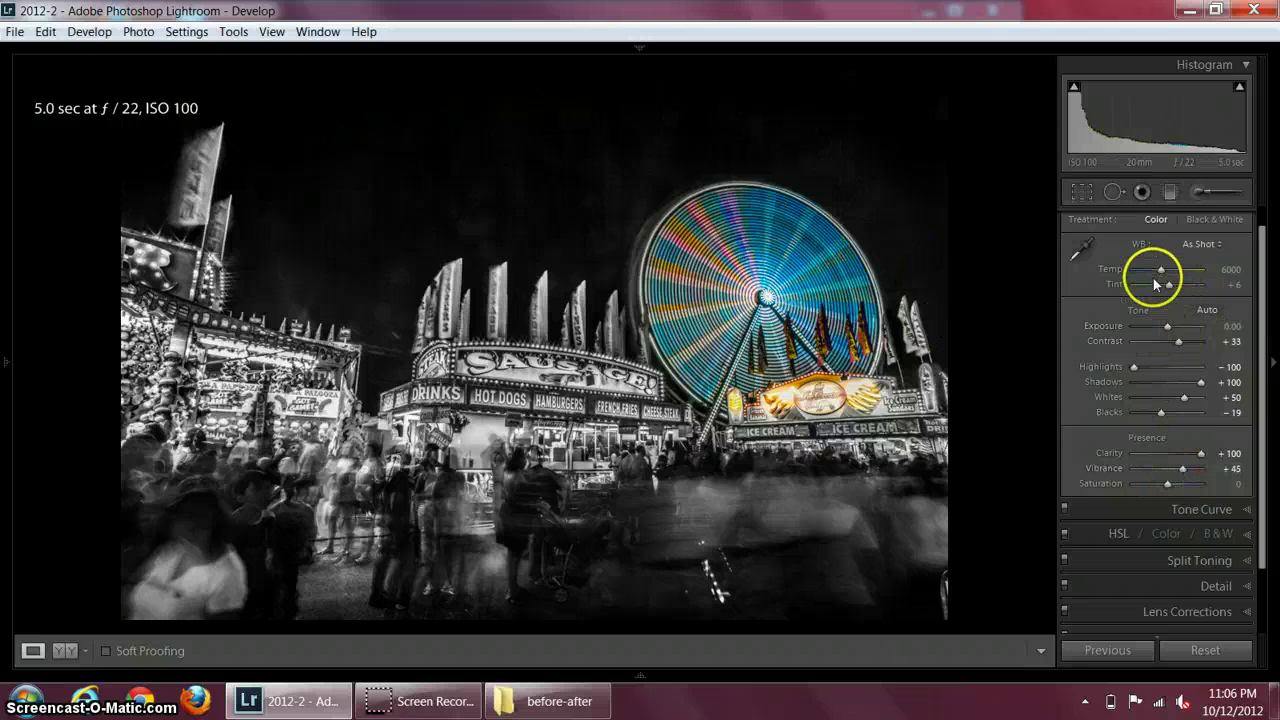
left_click_drag(1157, 270, 1148, 280)
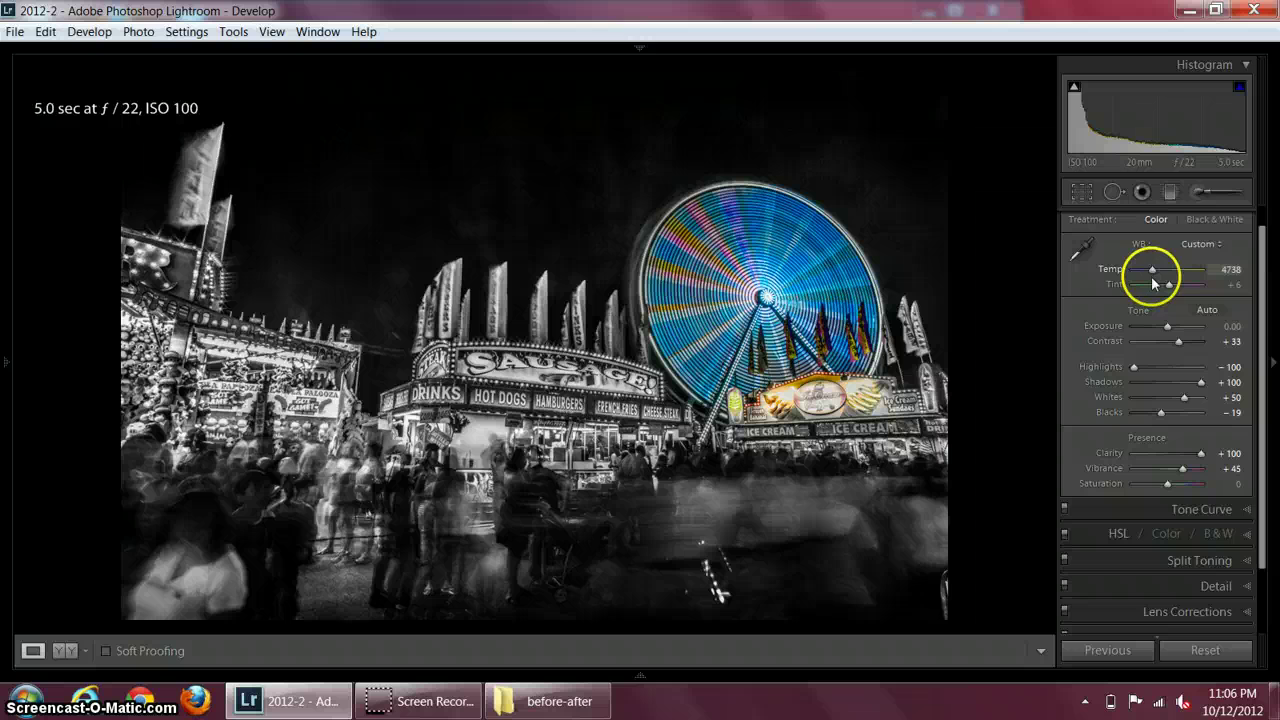
left_click_drag(1157, 280, 1172, 290)
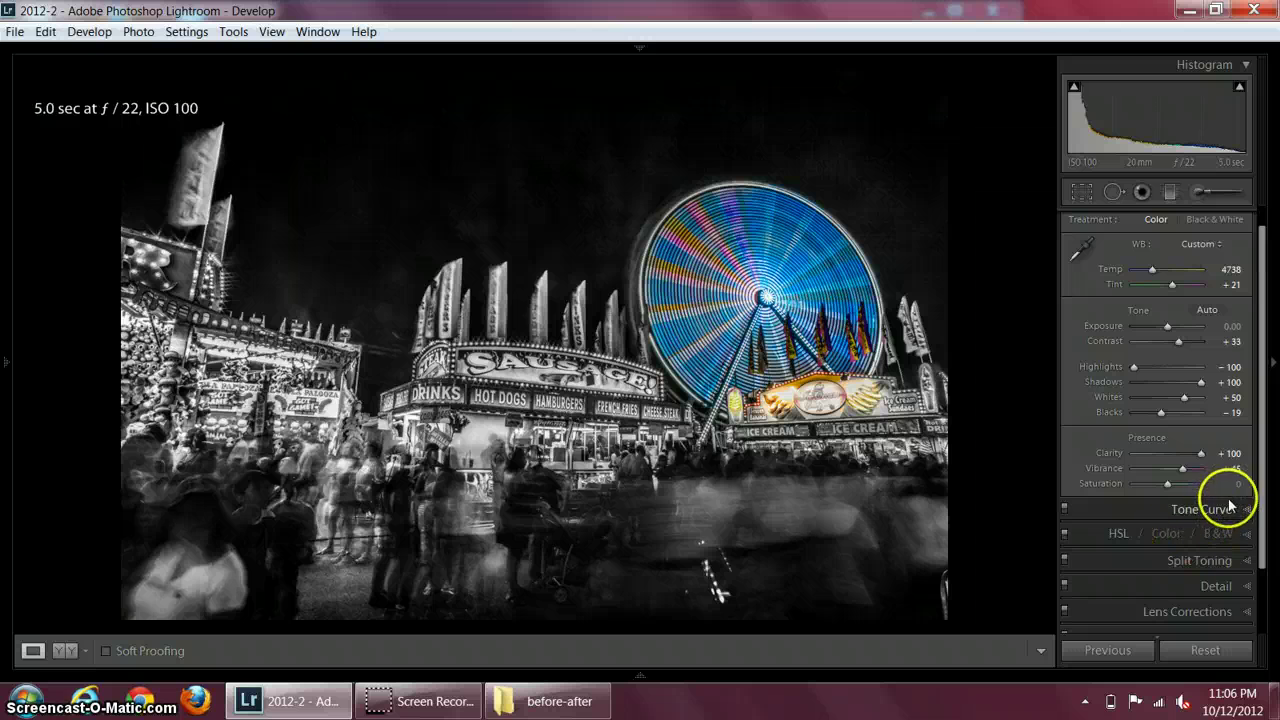
In HSL, boost Blue saturation and darken Blue and Yellow luminance, Yellow to -49
left_click(1237, 532)
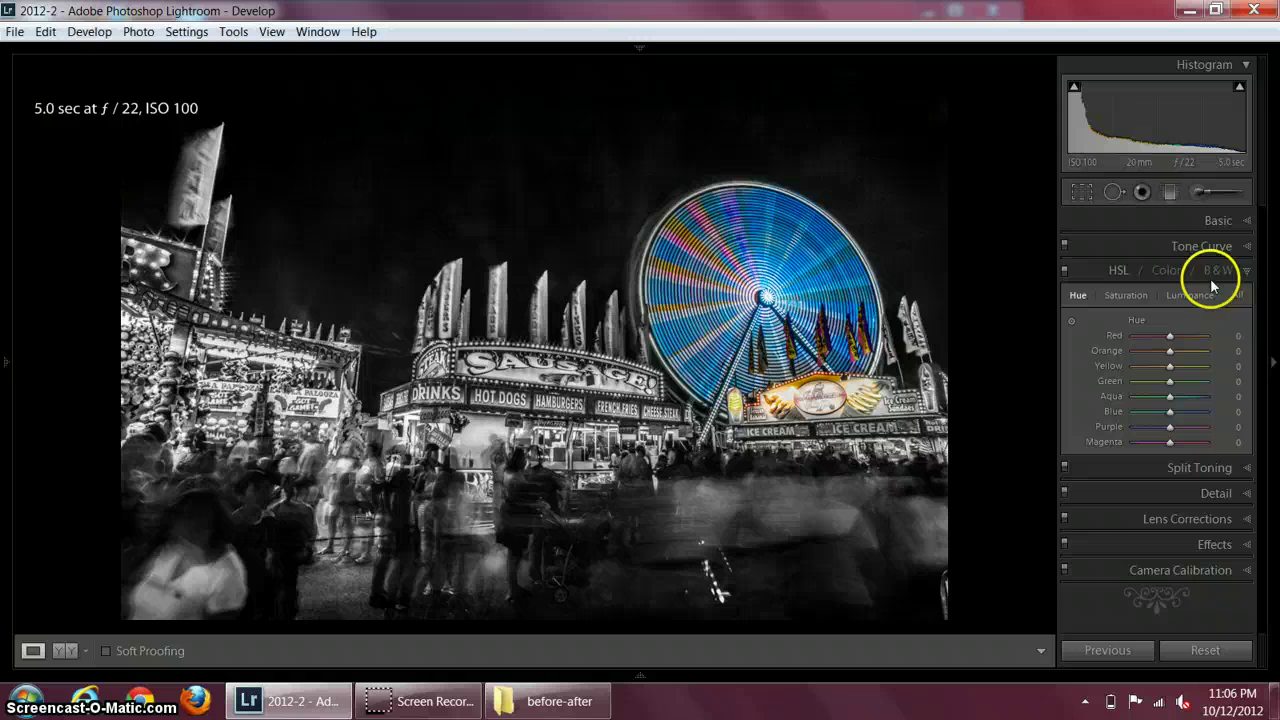
left_click(1125, 300)
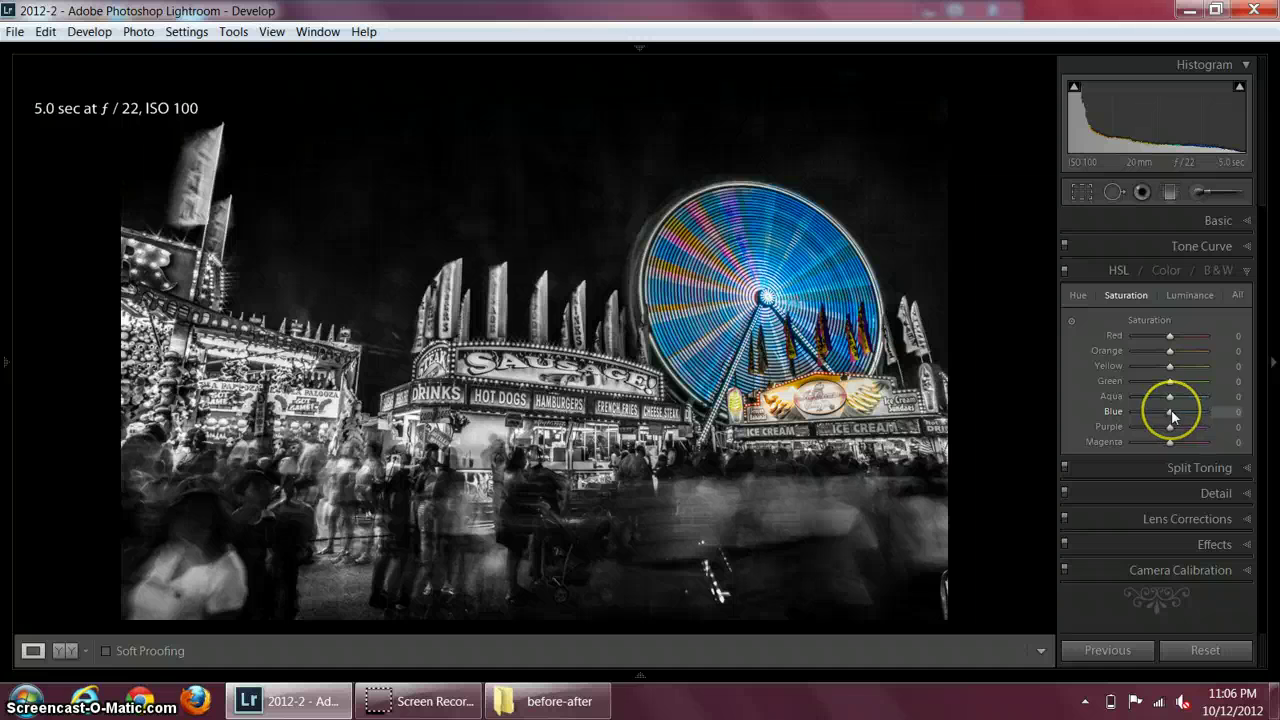
left_click_drag(1181, 413, 1187, 414)
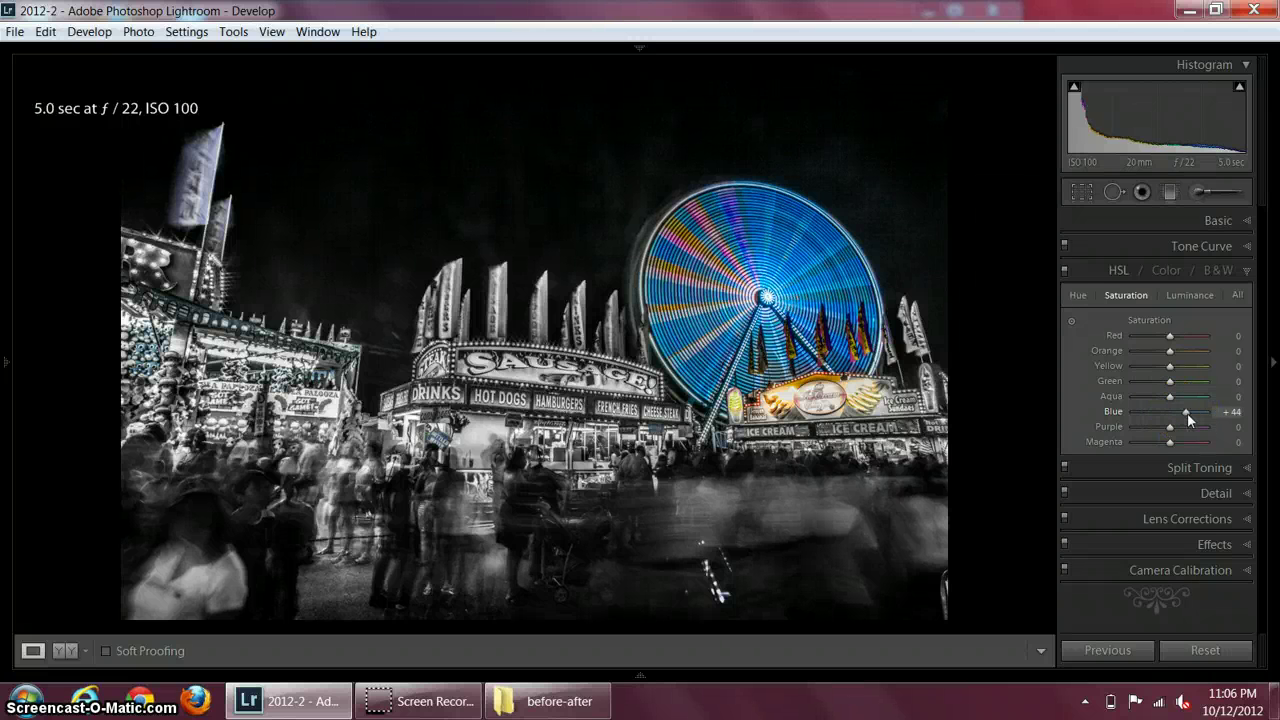
left_click(1186, 297)
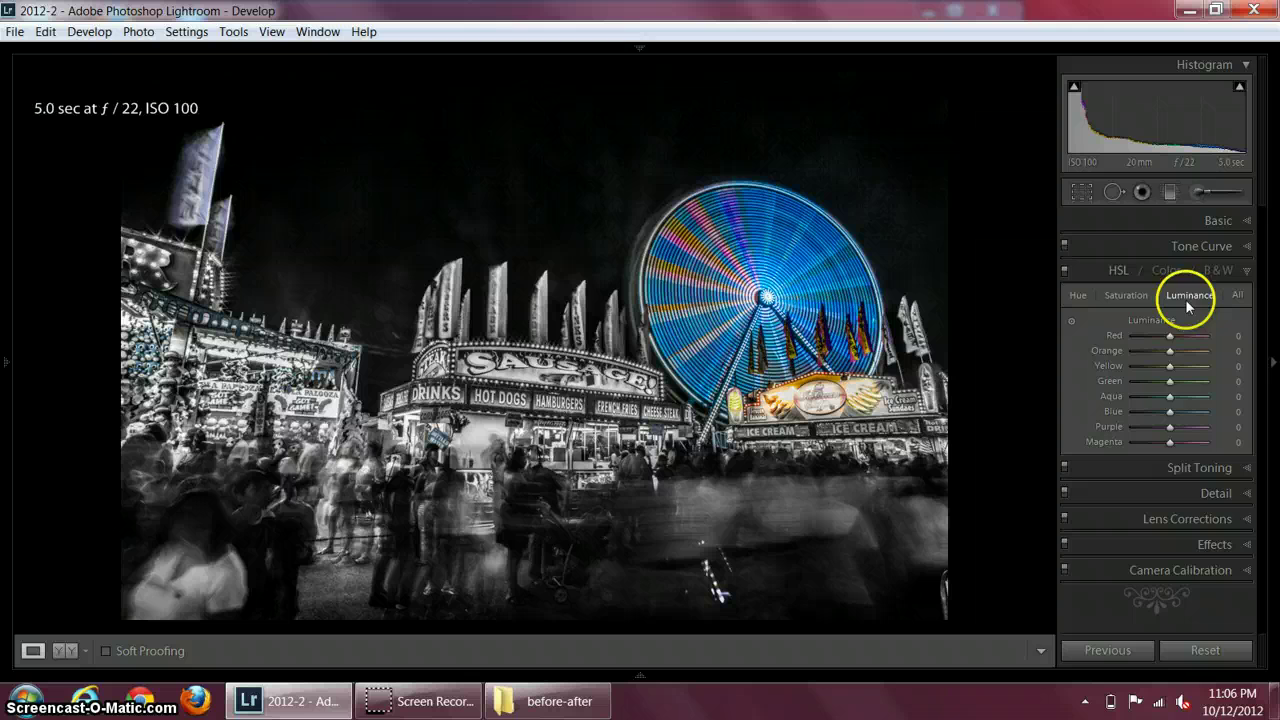
left_click_drag(1170, 413, 1158, 415)
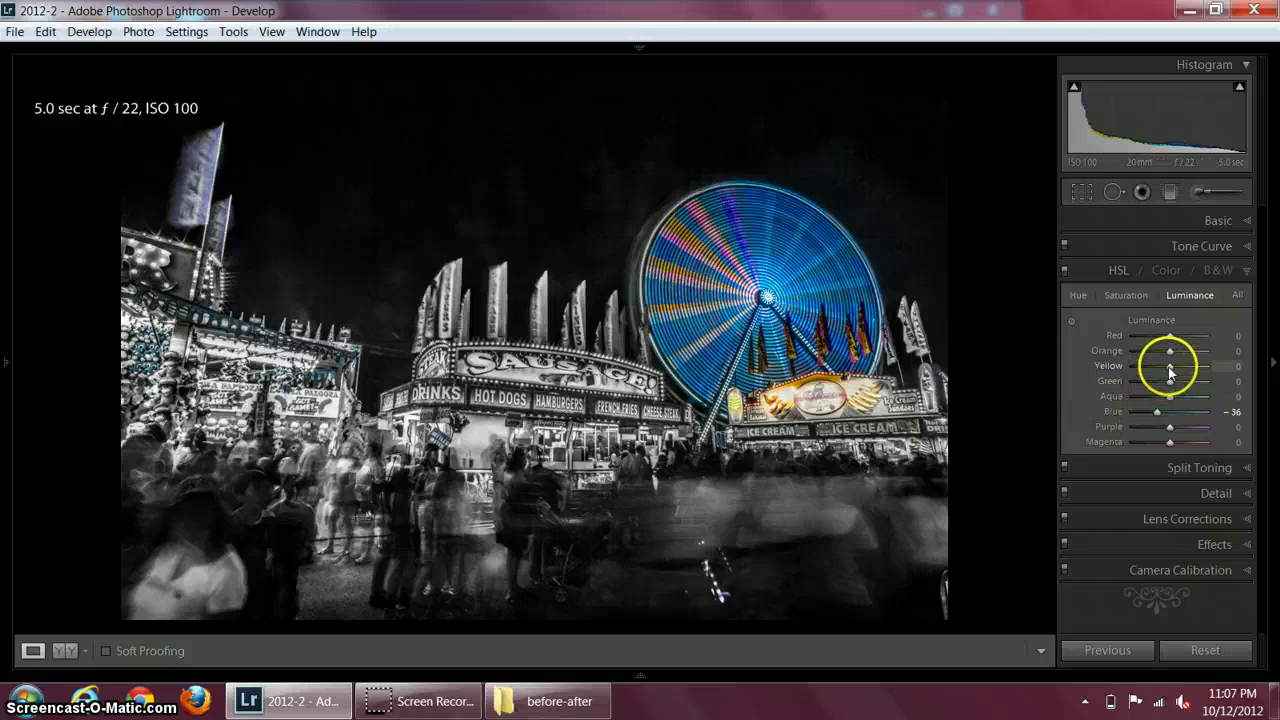
mouse_move(1157, 370)
left_mouse_down()
mouse_move(1184, 372)
mouse_move(1150, 377)
mouse_move(1153, 389)
left_mouse_up()
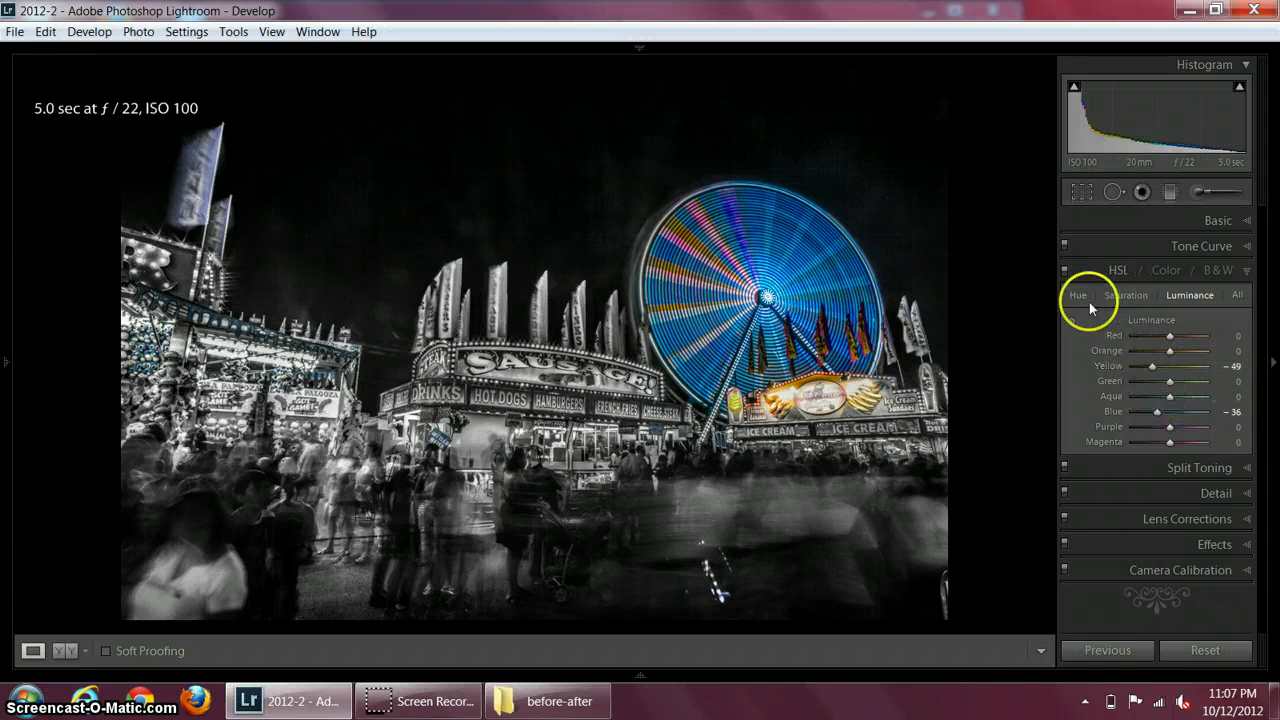
Adjust Yellow saturation, shift Blue hue to +84 for a purple wheel, and set Blue luminance -42
left_click(1127, 294)
left_click_drag(1152, 373, 1184, 378)
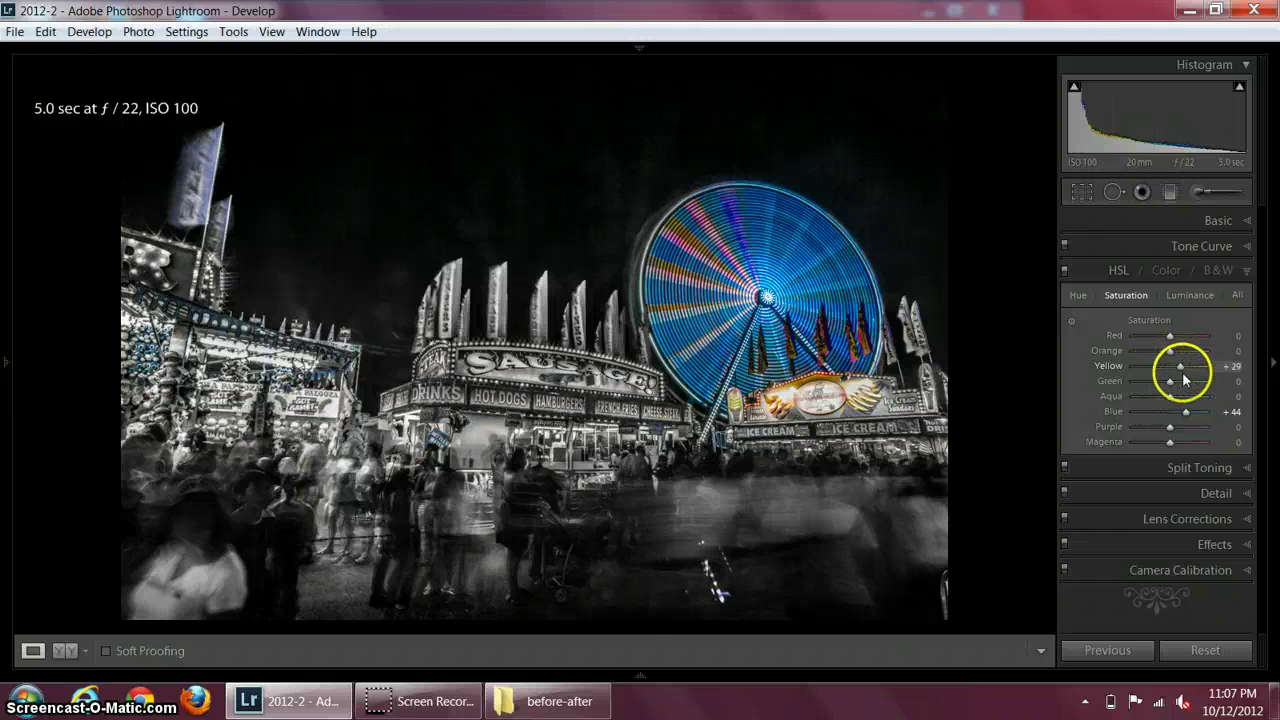
left_click(1078, 295)
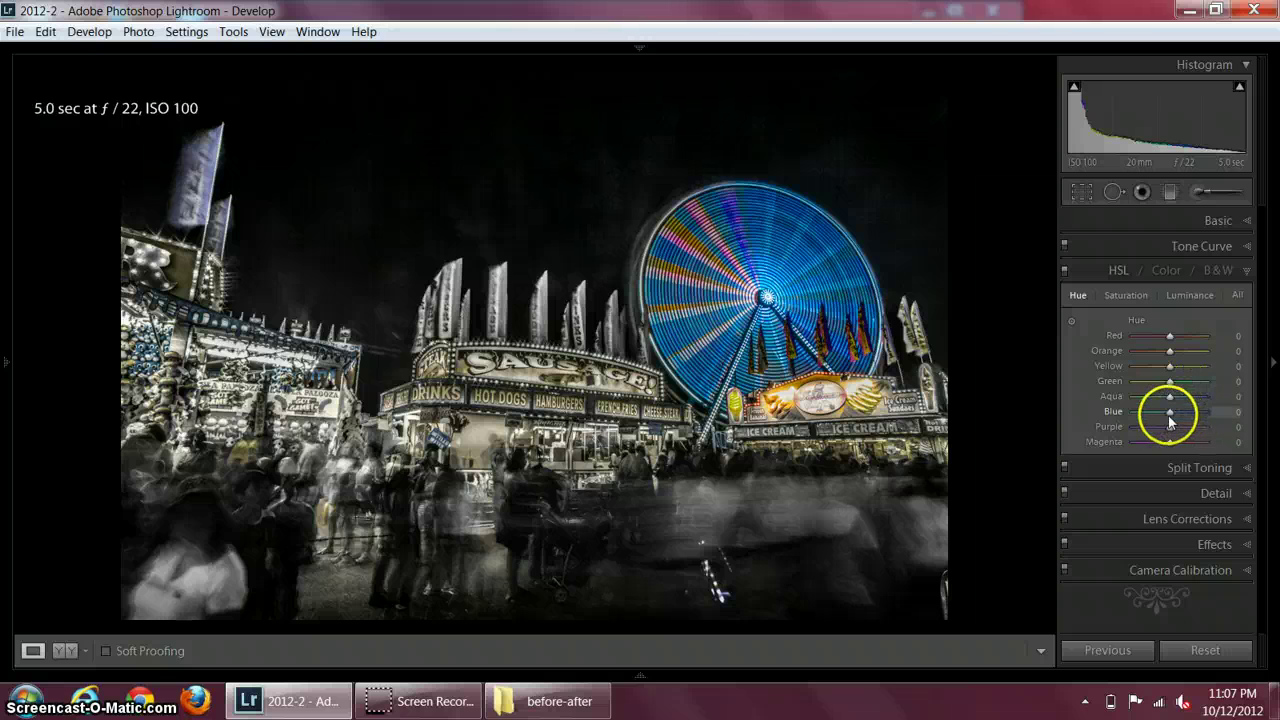
left_click_drag(1170, 415, 1200, 418)
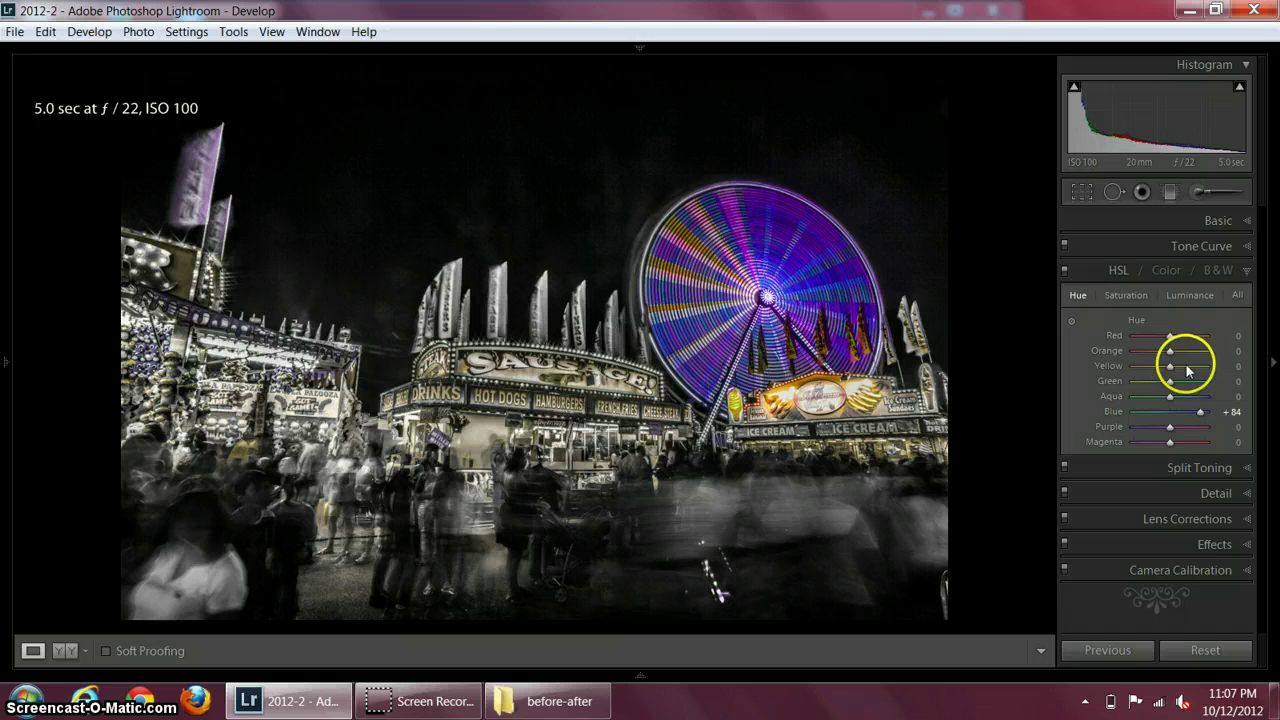
left_click(1180, 295)
mouse_move(1168, 410)
left_mouse_down()
mouse_move(1188, 415)
mouse_move(1149, 417)
mouse_move(1180, 422)
mouse_move(1166, 405)
mouse_move(1163, 425)
mouse_move(1168, 416)
mouse_move(1153, 419)
left_mouse_up()
Expand the Basic panel and set white balance to Temp 7000, Tint +25
left_click(1205, 222)
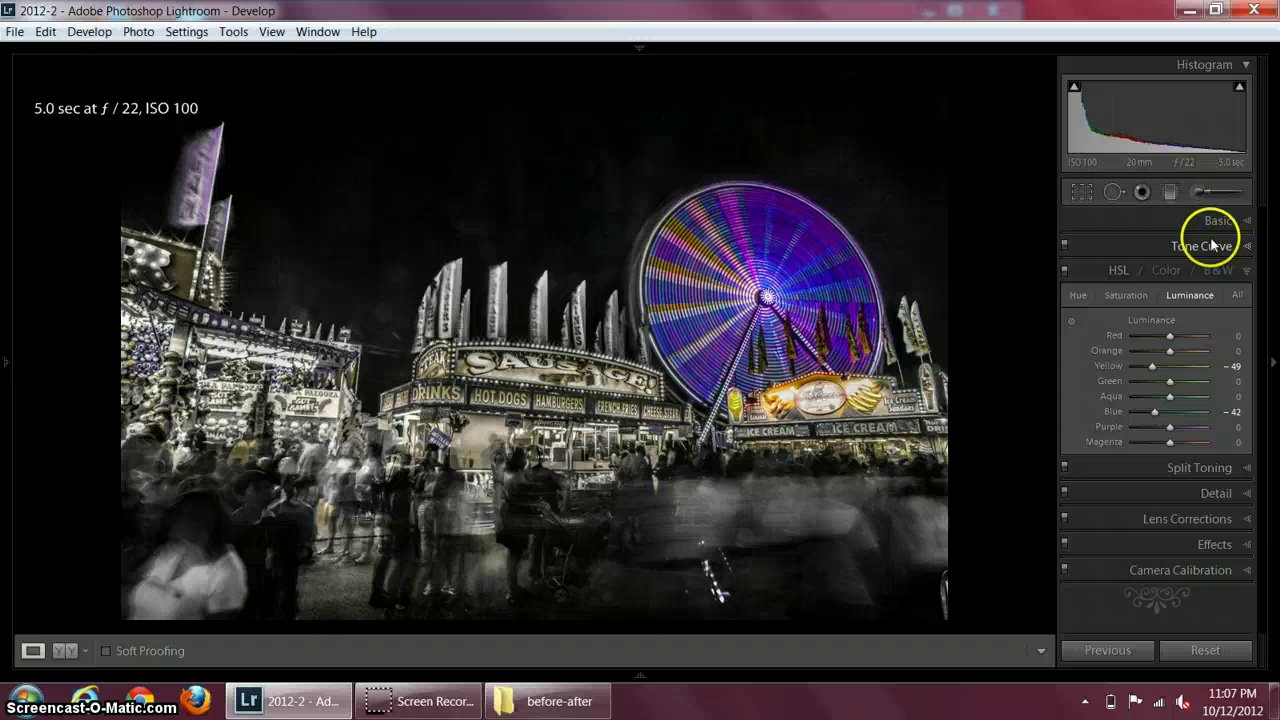
left_click_drag(1150, 299, 1174, 320)
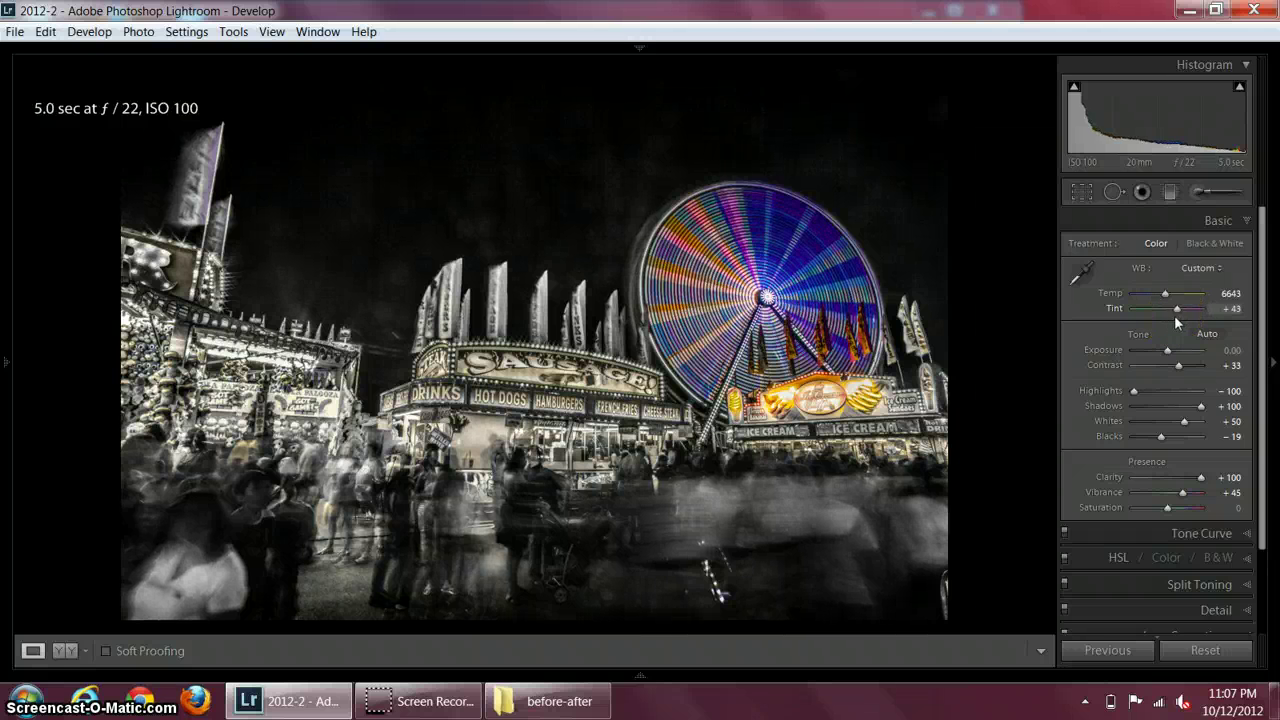
left_click_drag(1175, 317, 1173, 317)
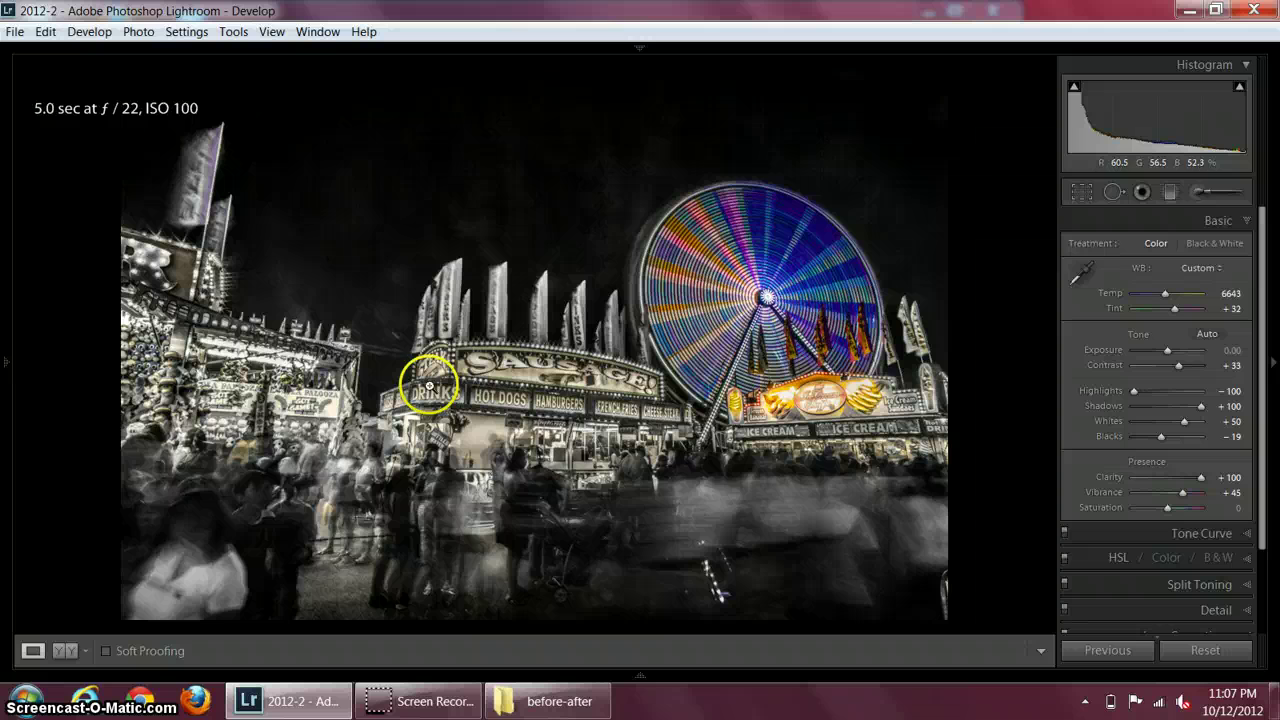
mouse_move(1163, 294)
left_mouse_down()
mouse_move(1146, 294)
mouse_move(1172, 306)
mouse_move(1151, 313)
mouse_move(1175, 313)
left_mouse_up()
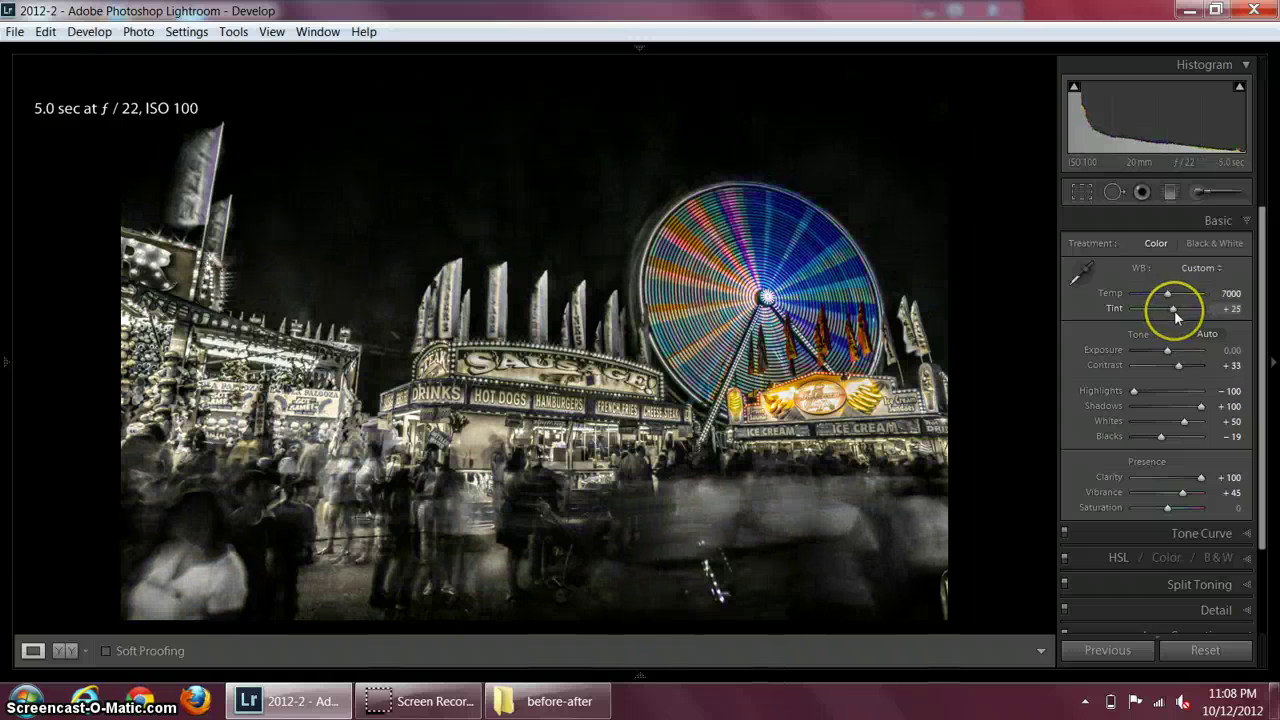
Reset the Blue and Yellow HSL luminance sliders back to 0
left_click(1236, 551)
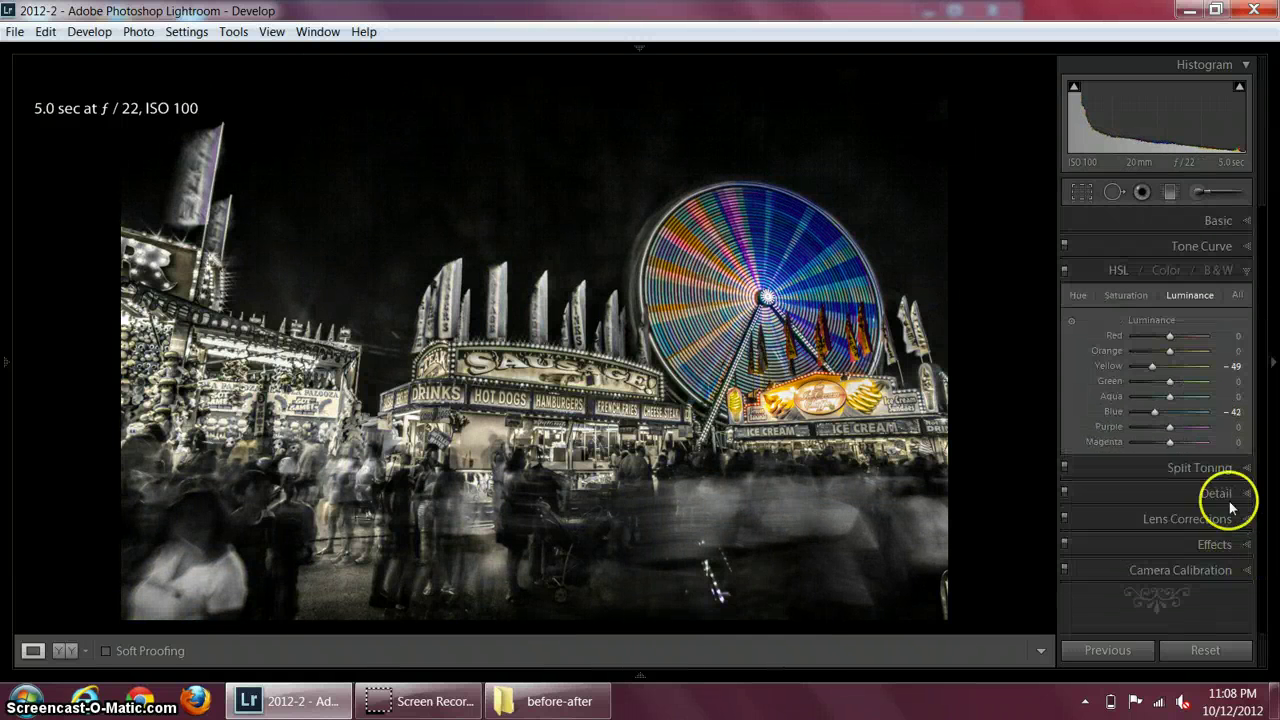
double_click(1121, 414)
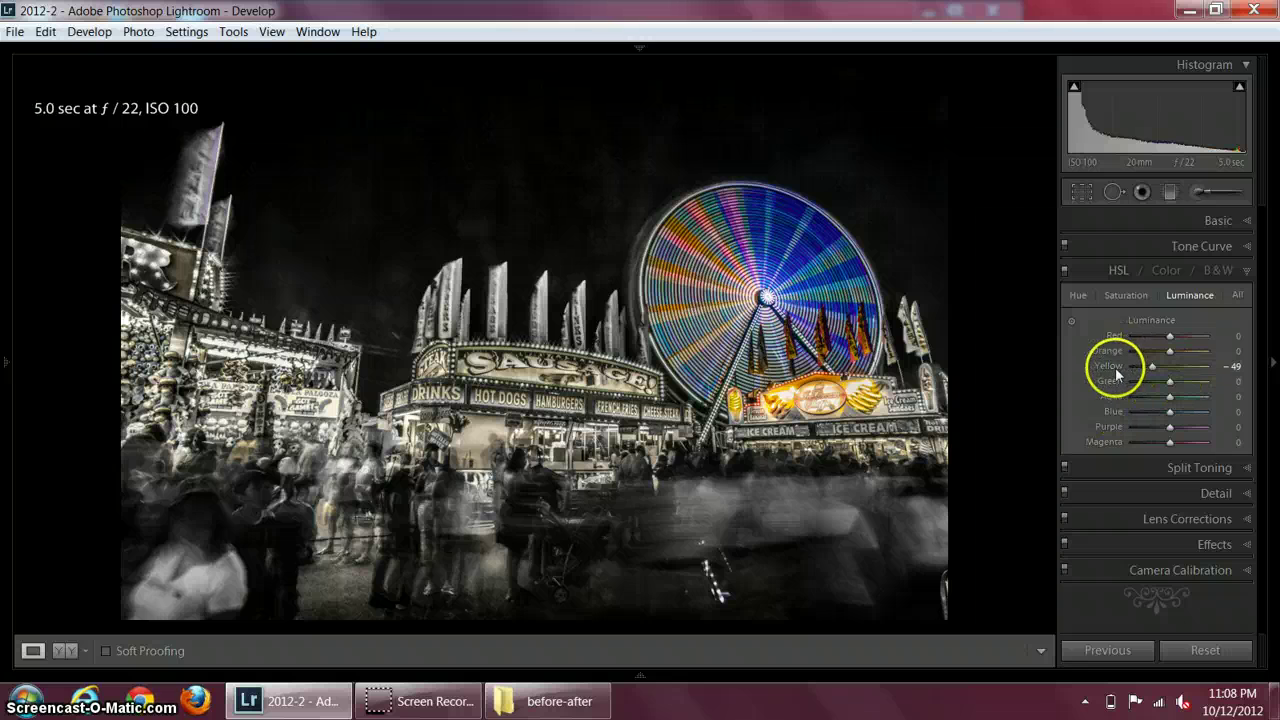
key("minus")
key("minus")
key("minus")
key("minus")
key("minus")
key("minus")
key("minus")
key("minus")
key("minus")
key("minus")
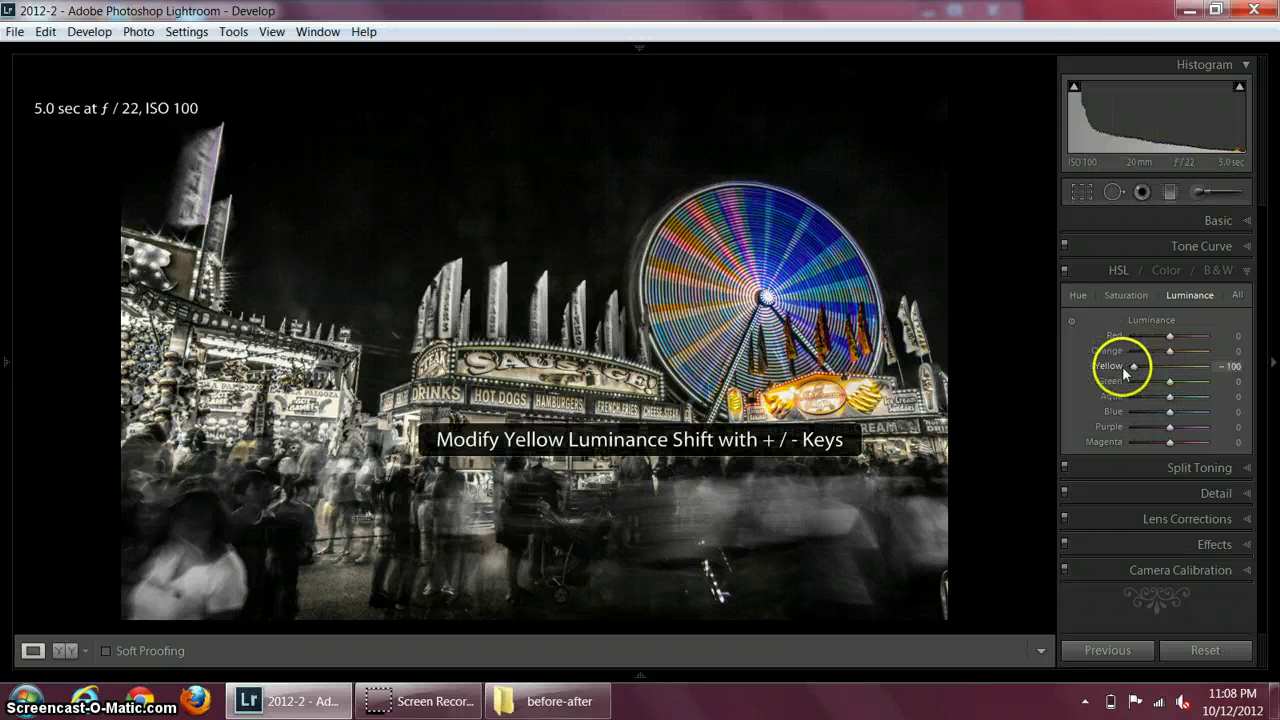
left_click_drag(1120, 373, 1231, 381)
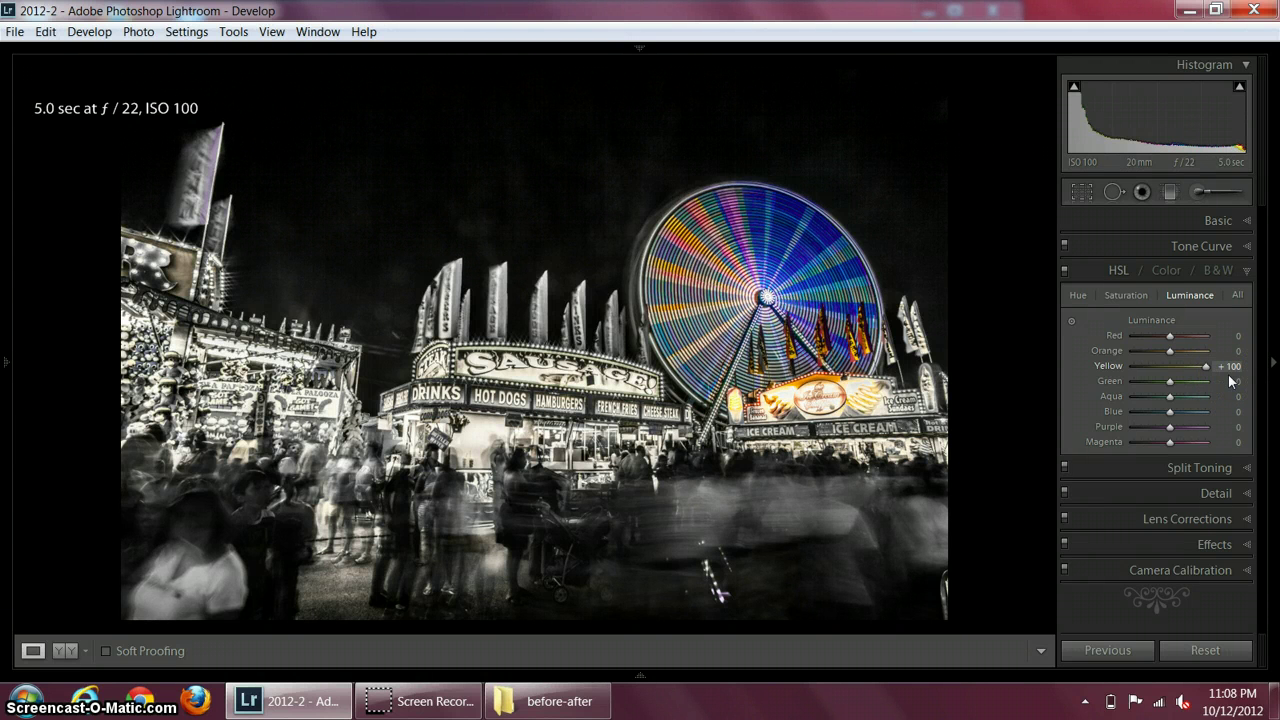
double_click(1104, 365)
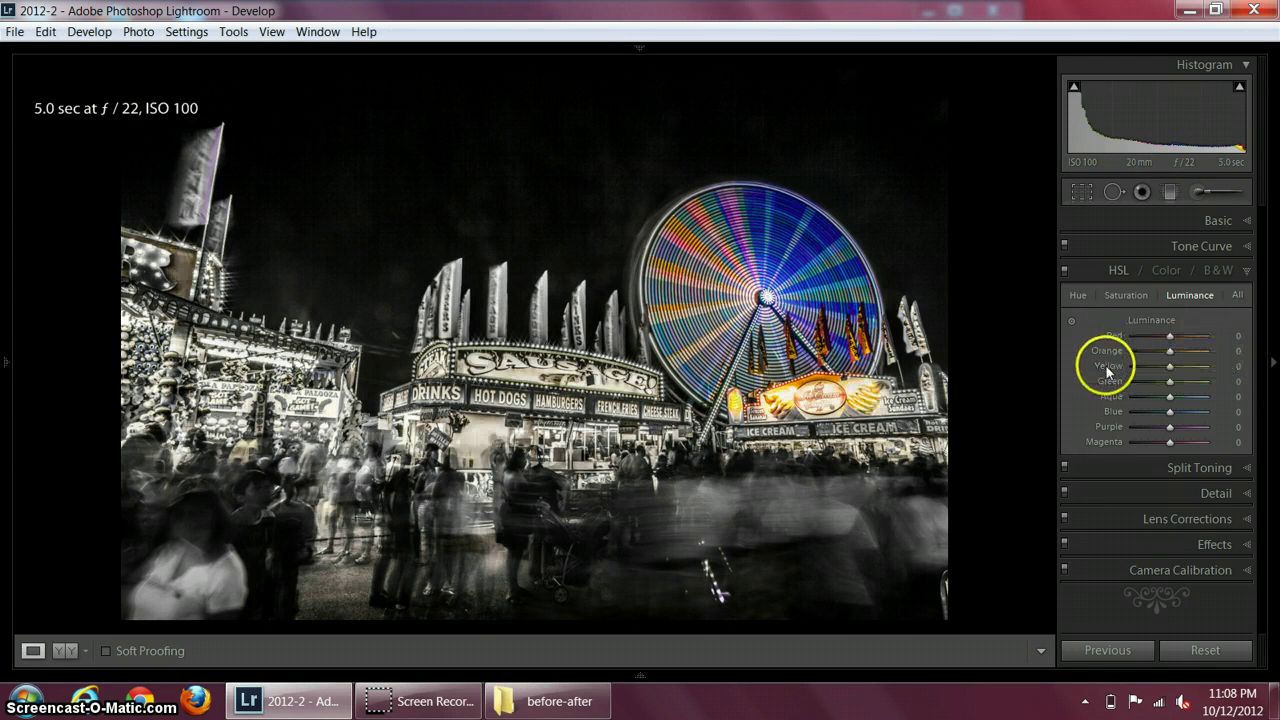
Drop Yellow saturation to -100 in the HSL Saturation sliders
left_click(1127, 298)
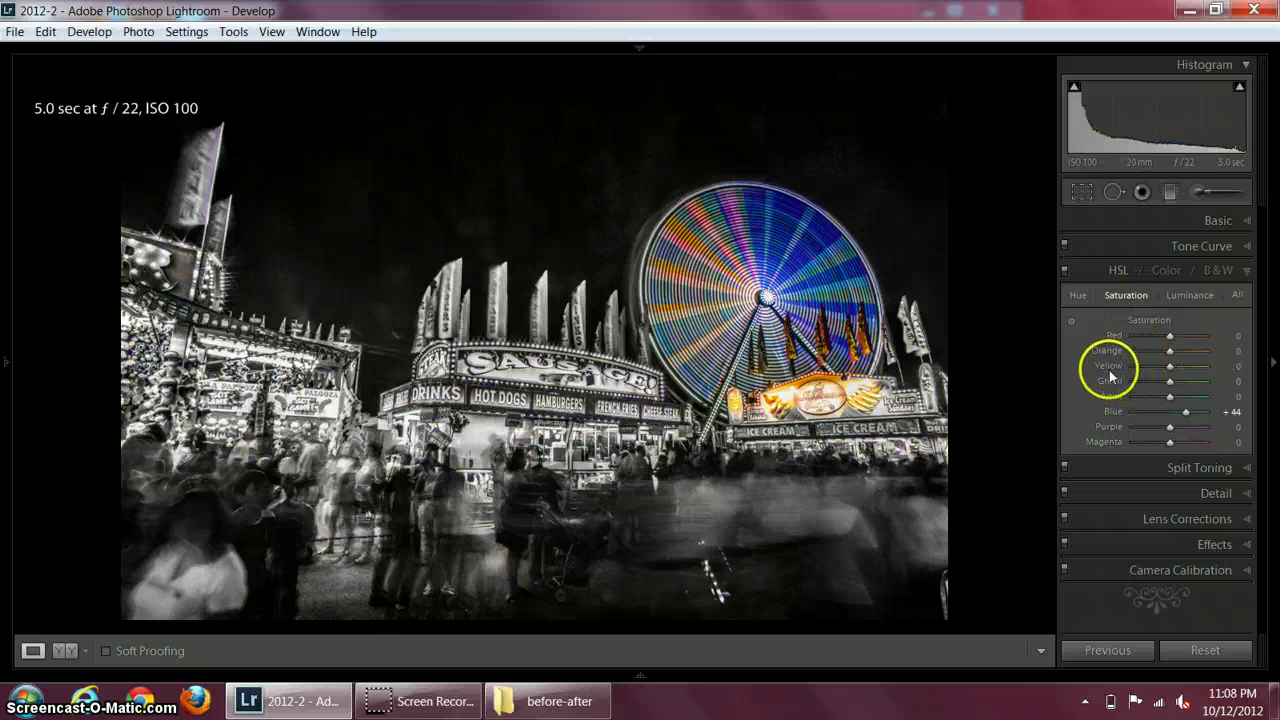
left_click_drag(1170, 372, 1105, 372)
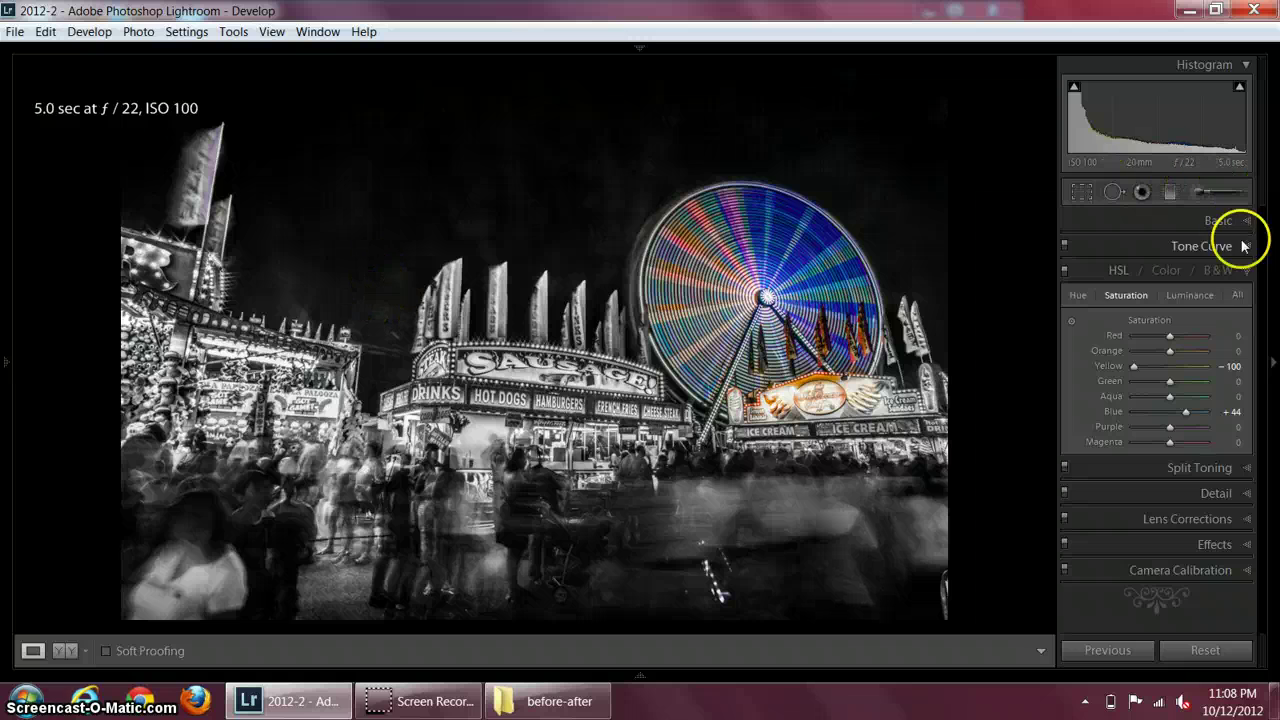
left_click(1243, 270)
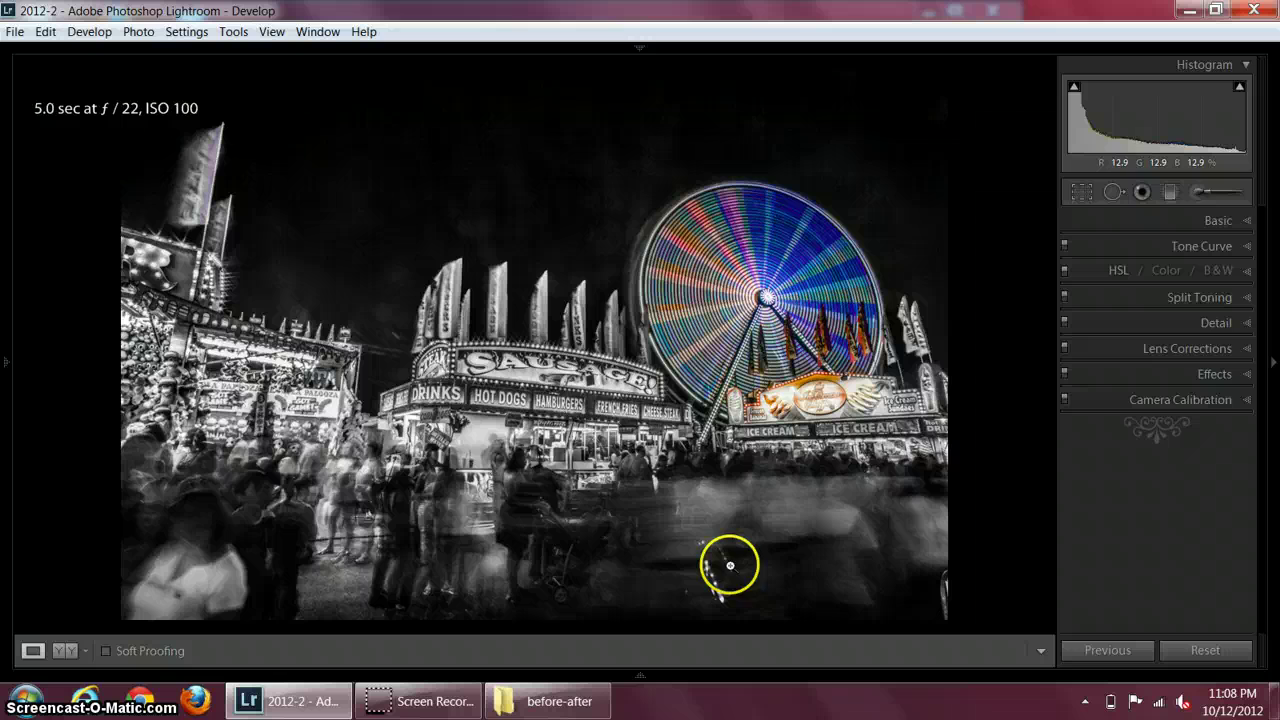
Set contrast to +33 and clone out the bright ground streak with a size-81 spot
left_click(1249, 219)
left_click_drag(1186, 363, 1181, 427)
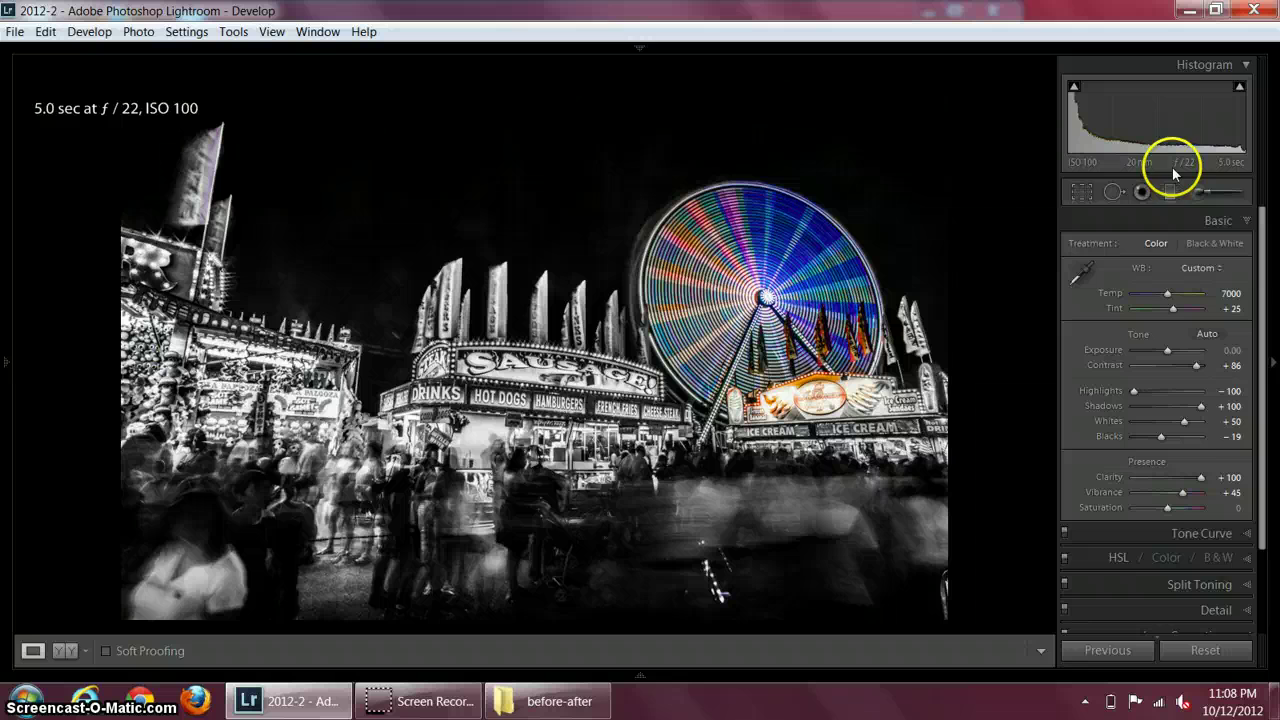
left_click(1113, 192)
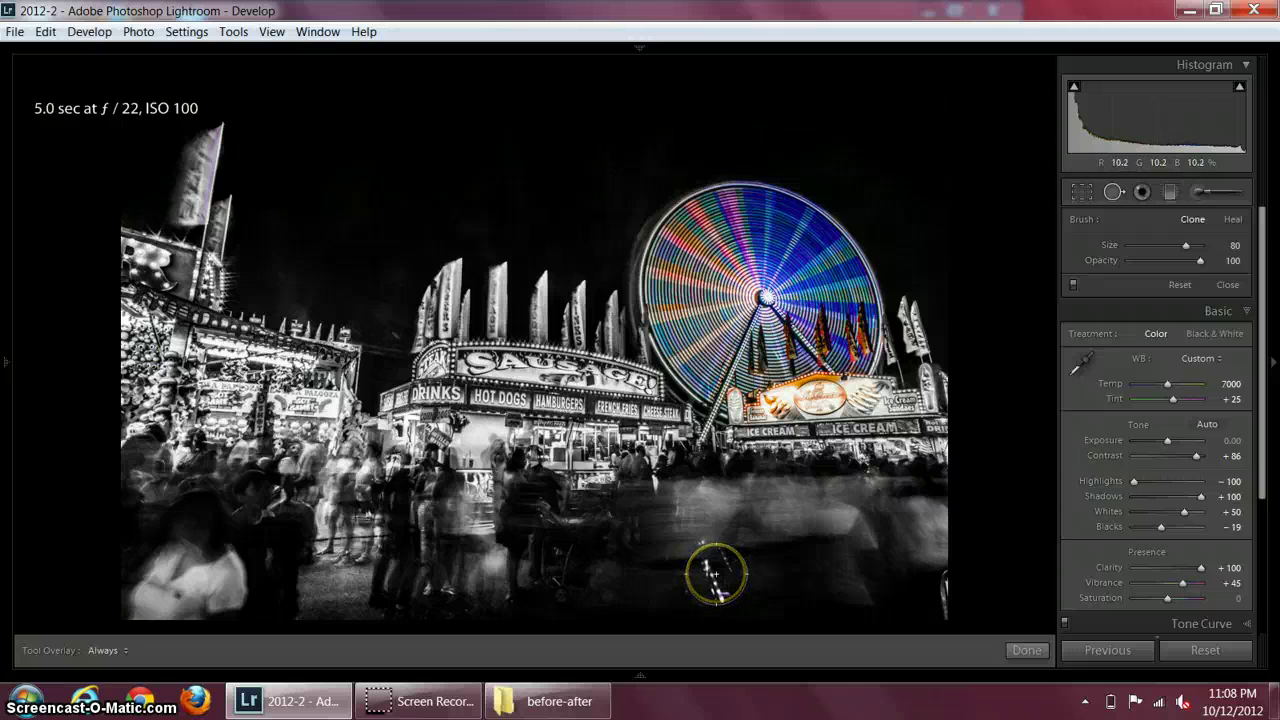
mouse_move(715, 575)
left_mouse_down()
mouse_move(789, 566)
mouse_move(806, 579)
left_mouse_up()
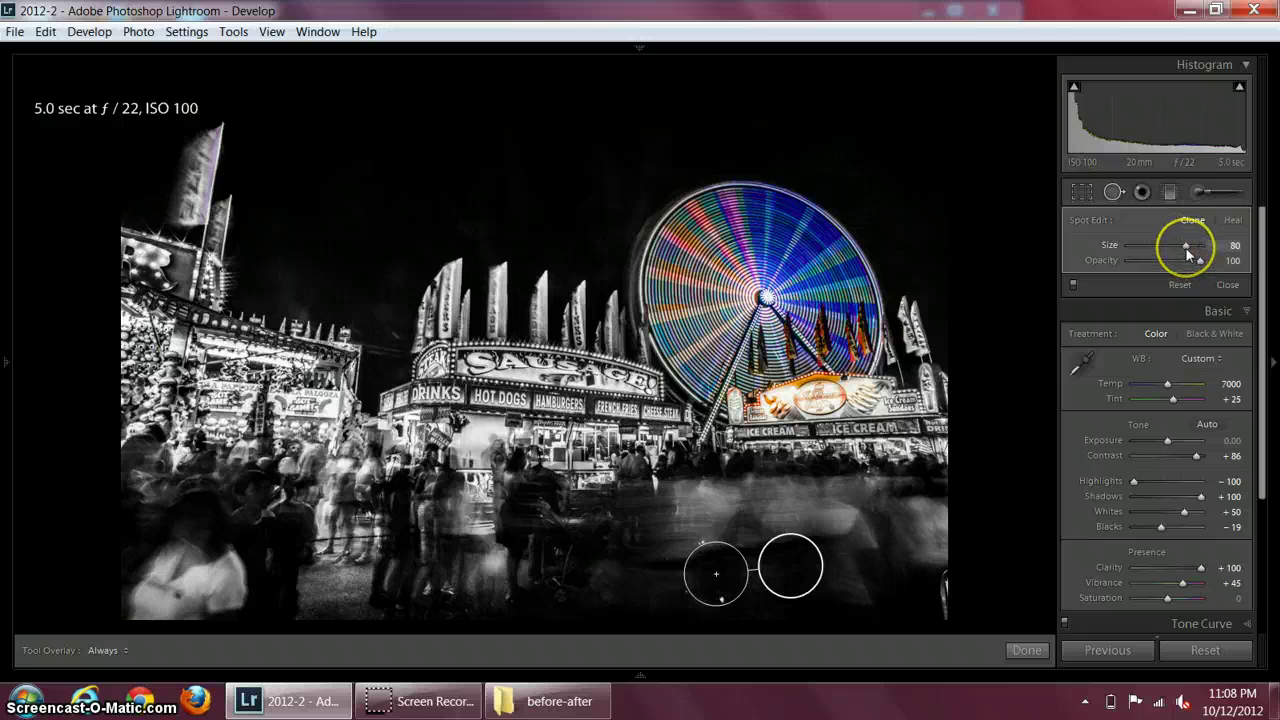
left_click_drag(1185, 247, 1186, 247)
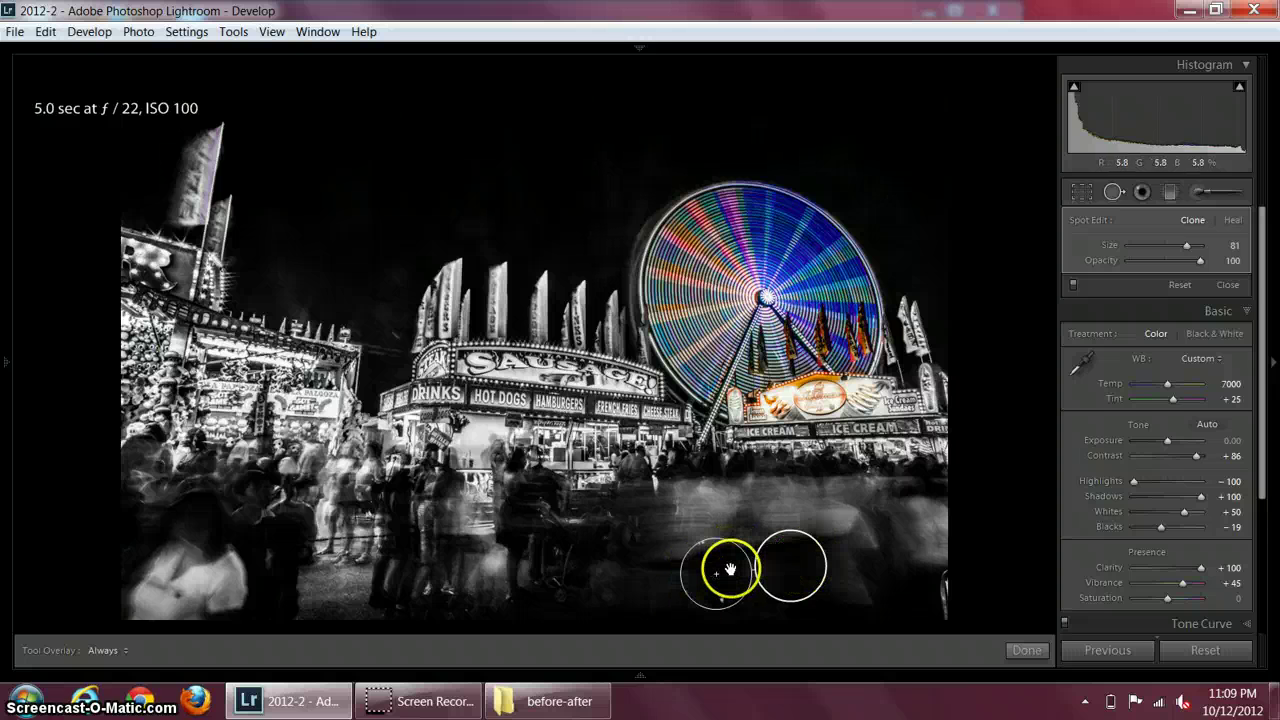
left_click(1110, 192)
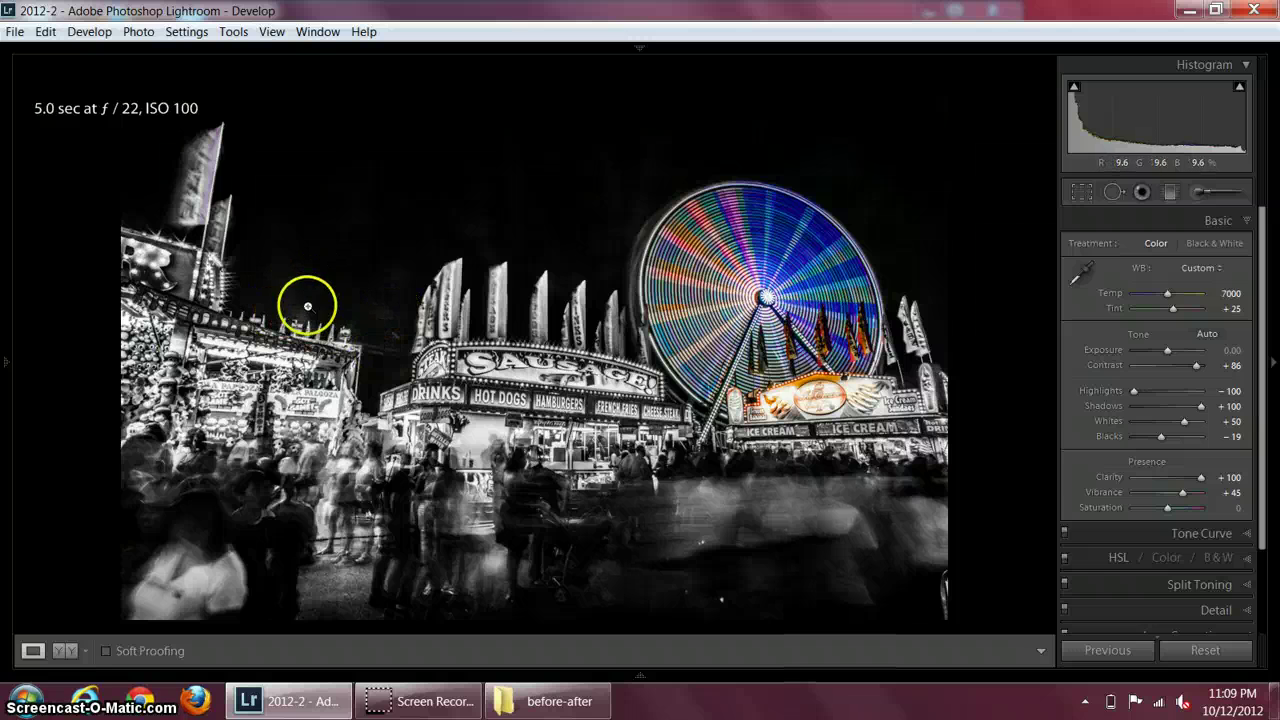
Paint a Contrast 100 brush adjustment, brush size 8, near the flag above the left stalls
left_click(1201, 191)
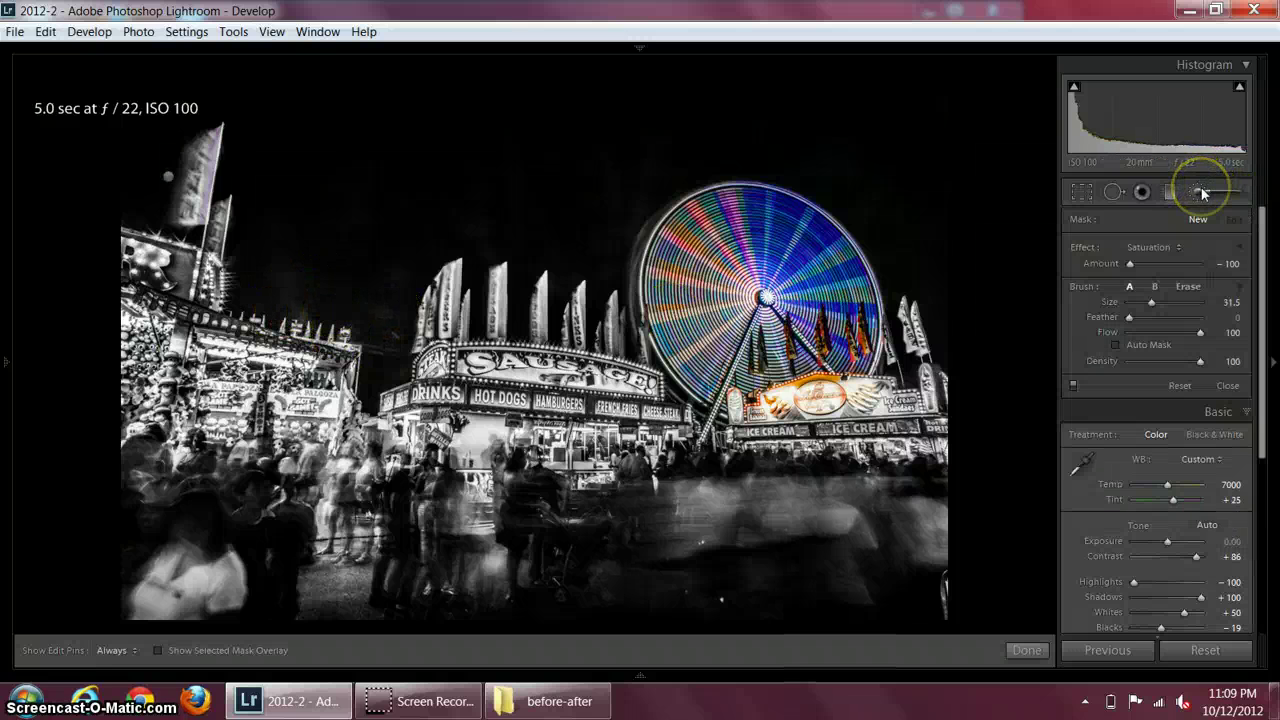
left_click(1163, 247)
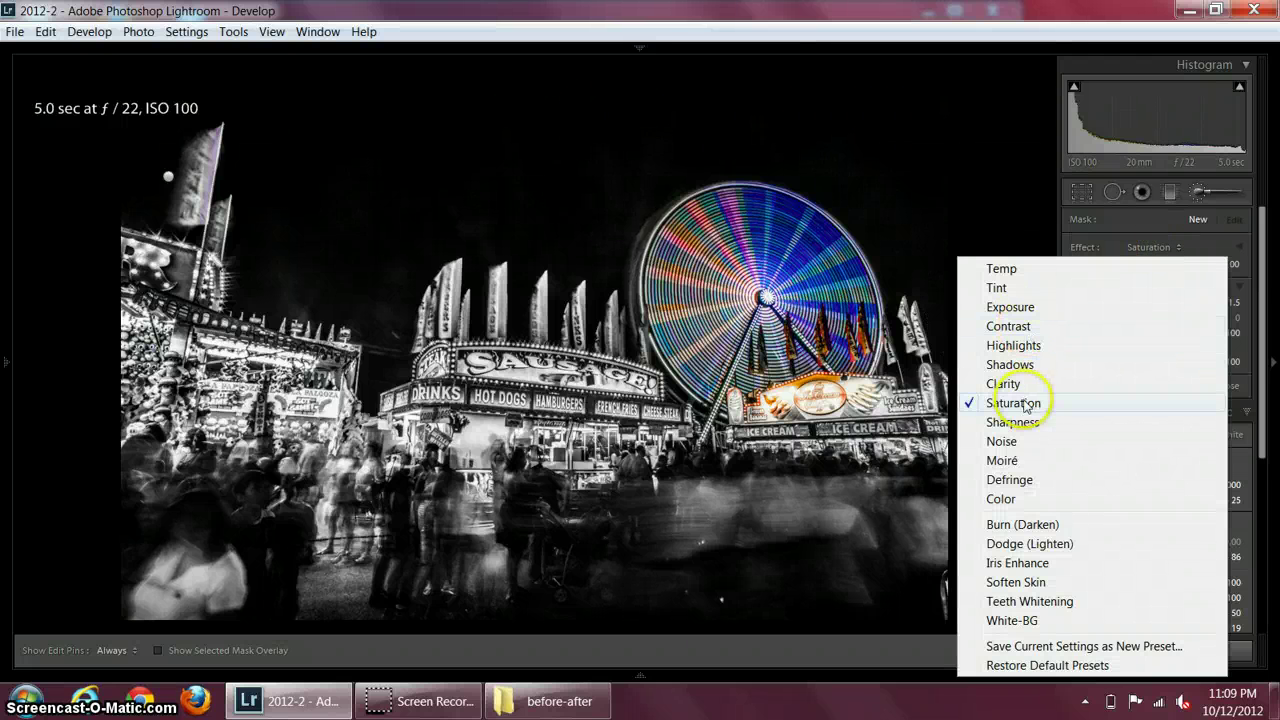
left_click(1030, 326)
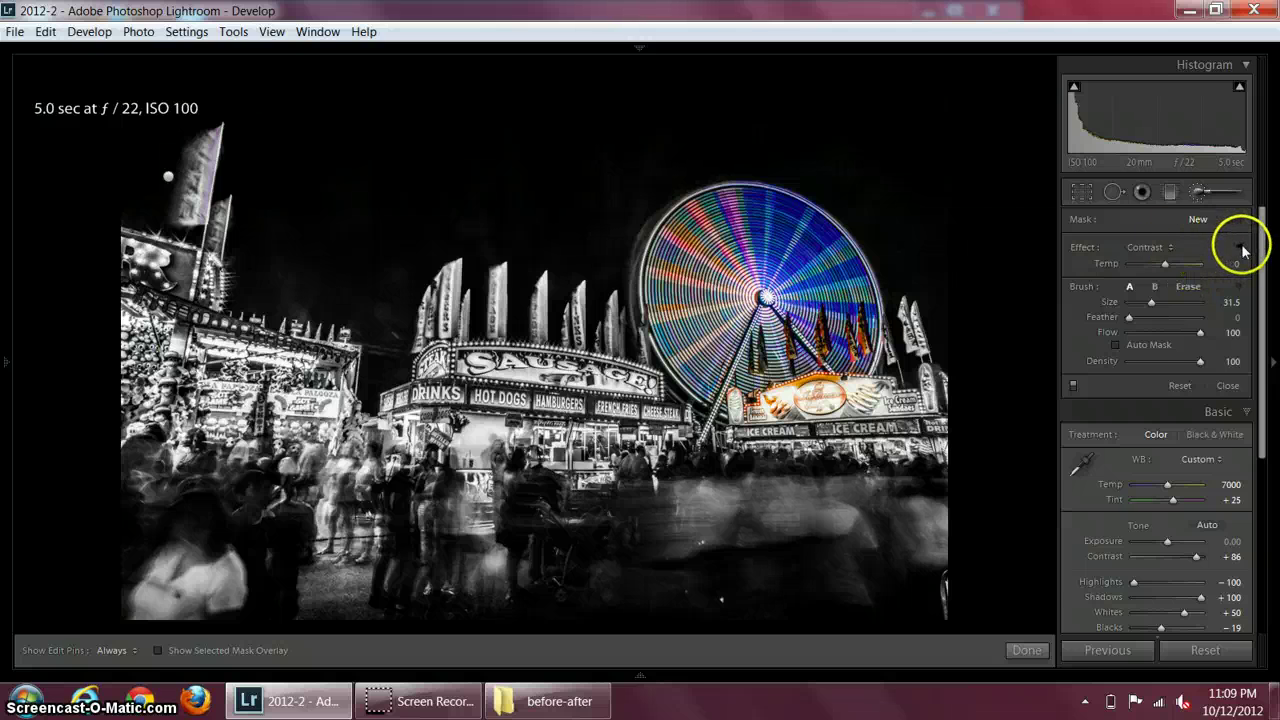
left_click(1241, 249)
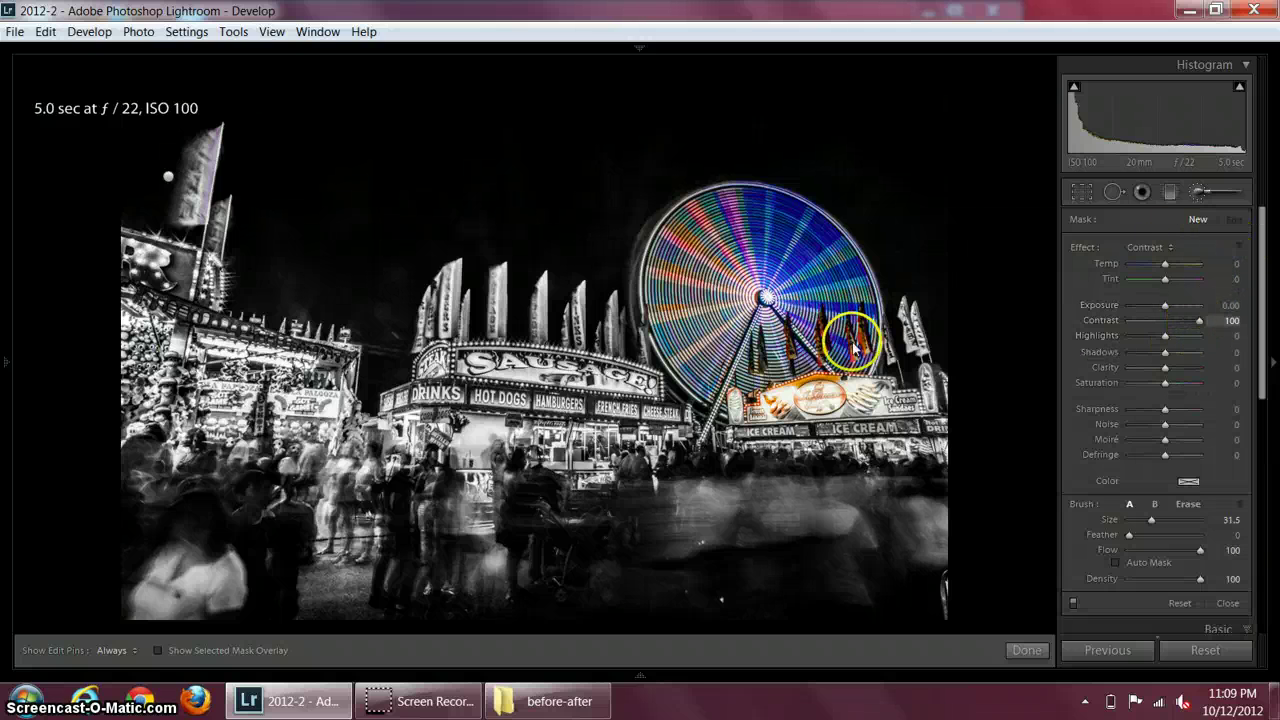
scroll(357, 277, "down", 2)
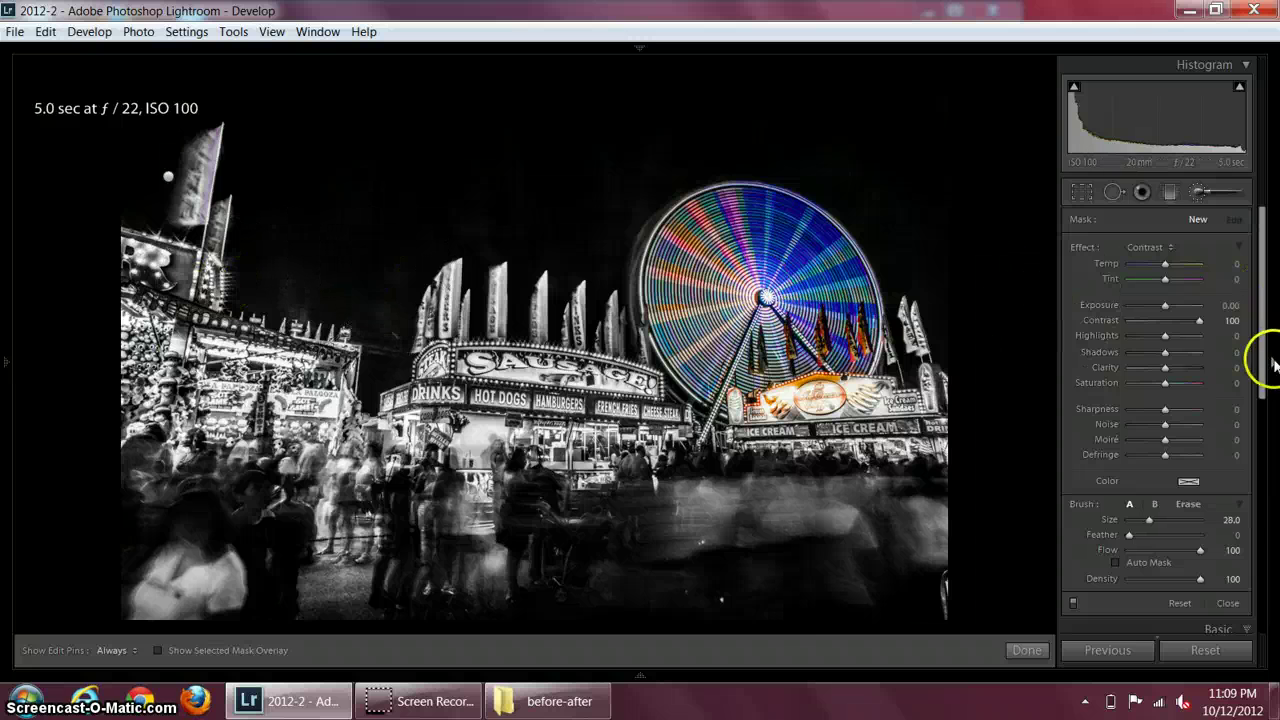
left_click_drag(1151, 520, 1131, 520)
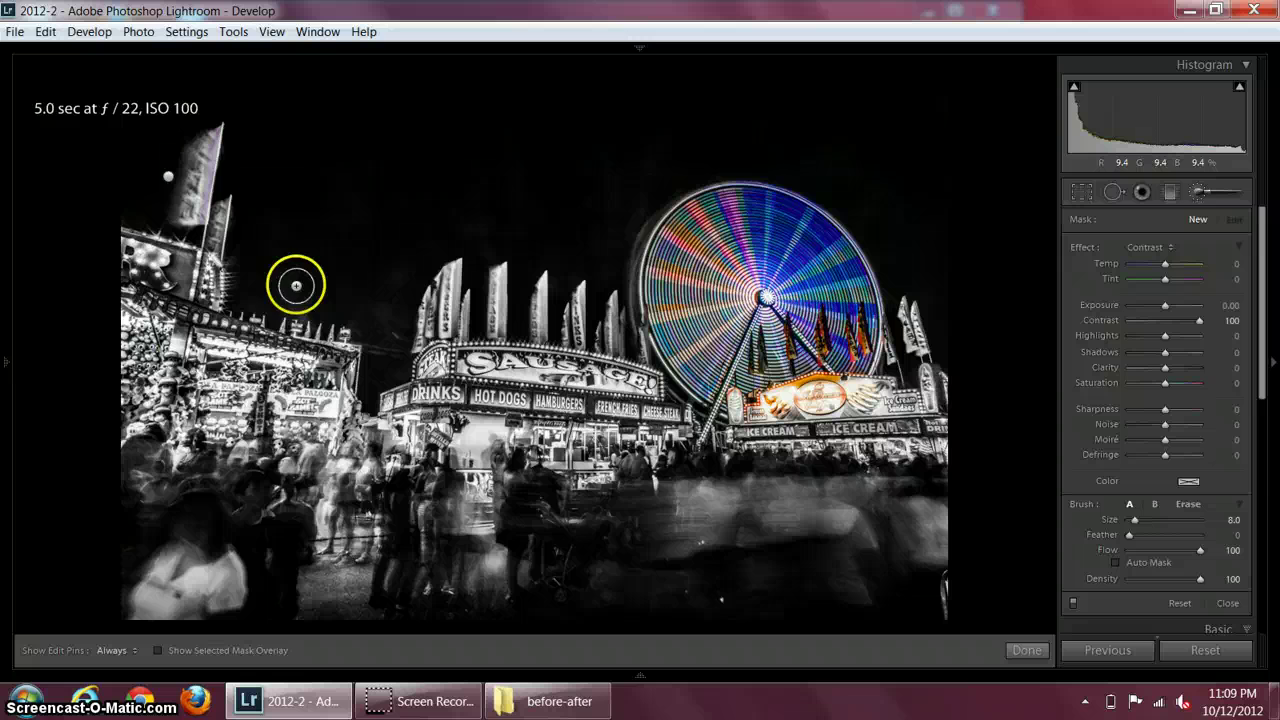
key("h")
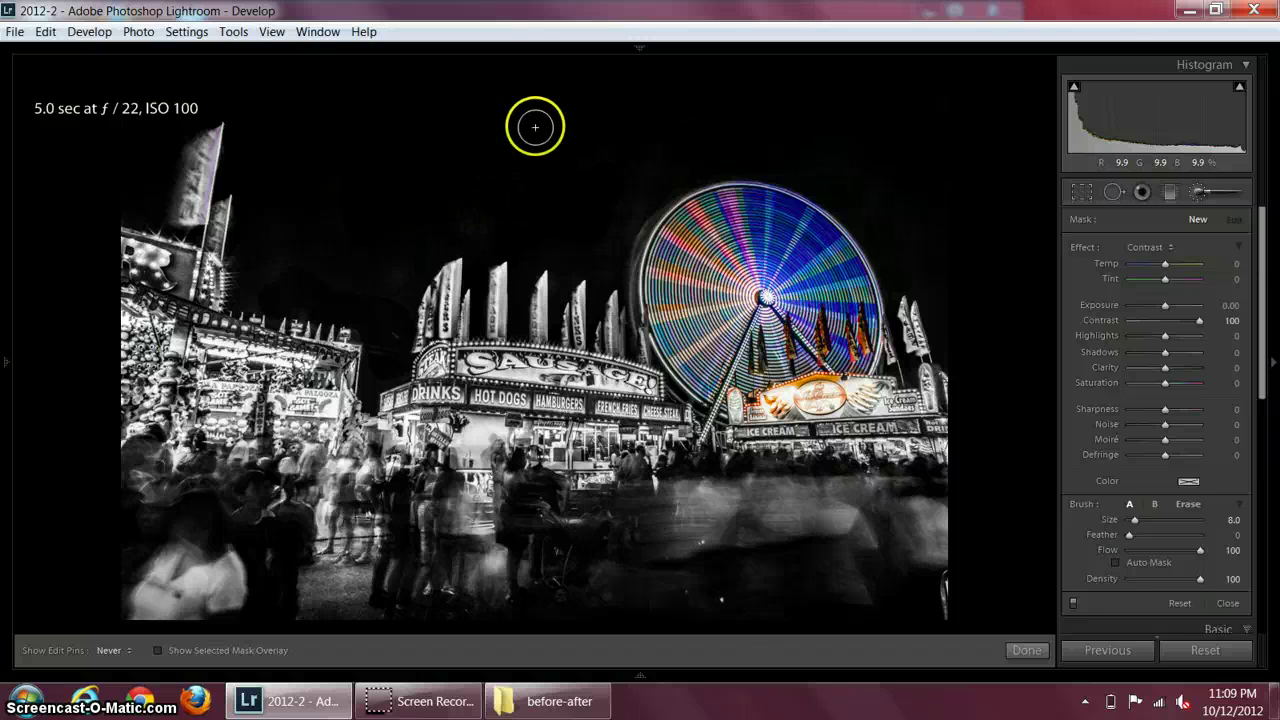
key("h")
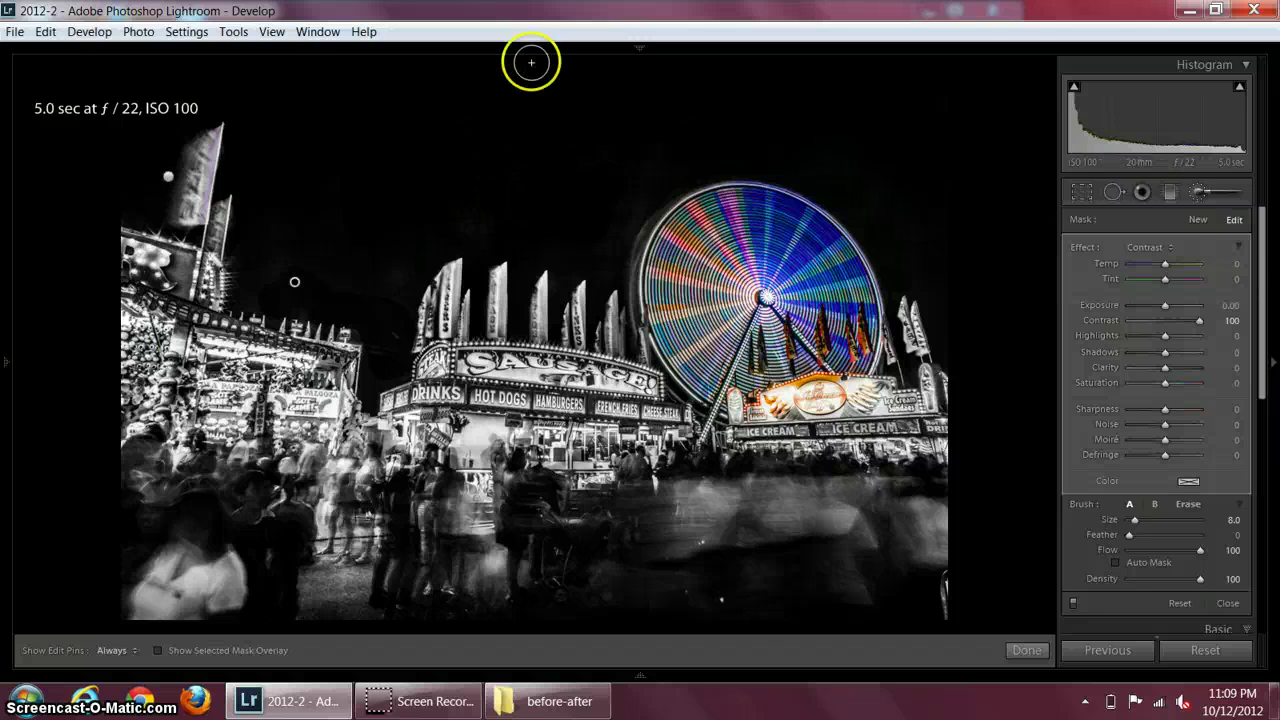
left_click(1242, 247)
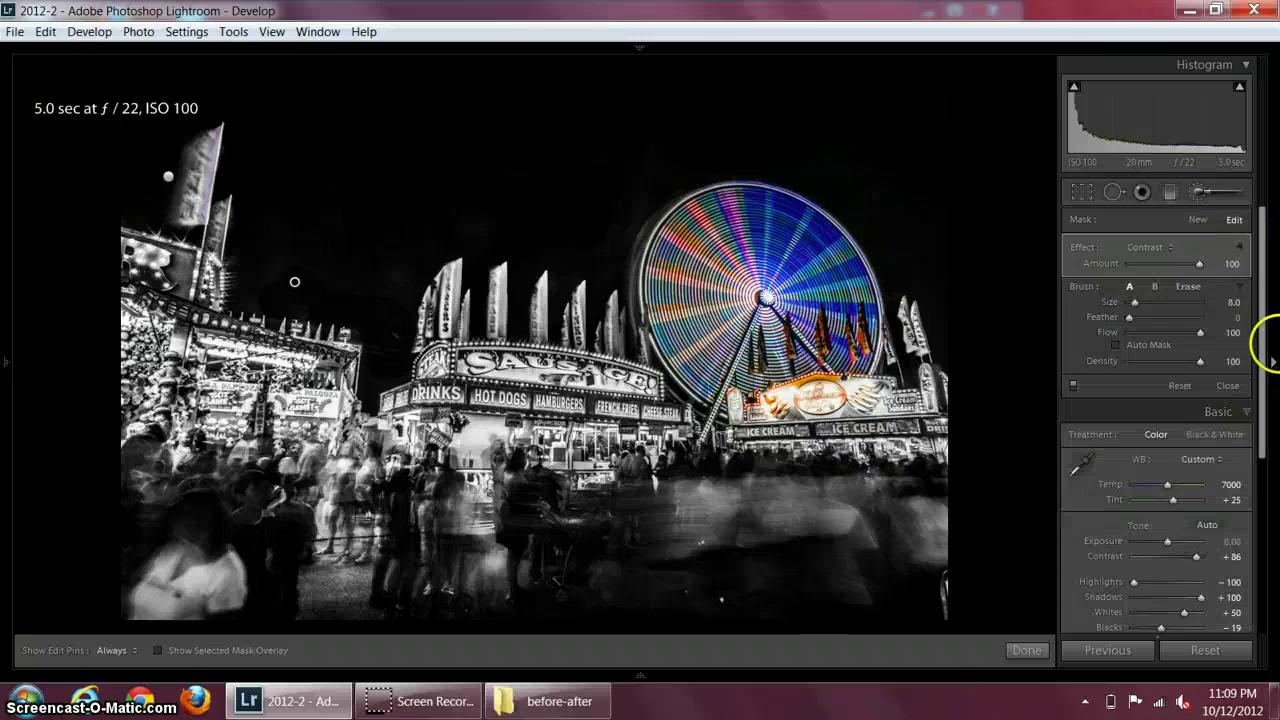
Hide the right panel and view the photo full screen without the menu bar
left_click(1273, 355)
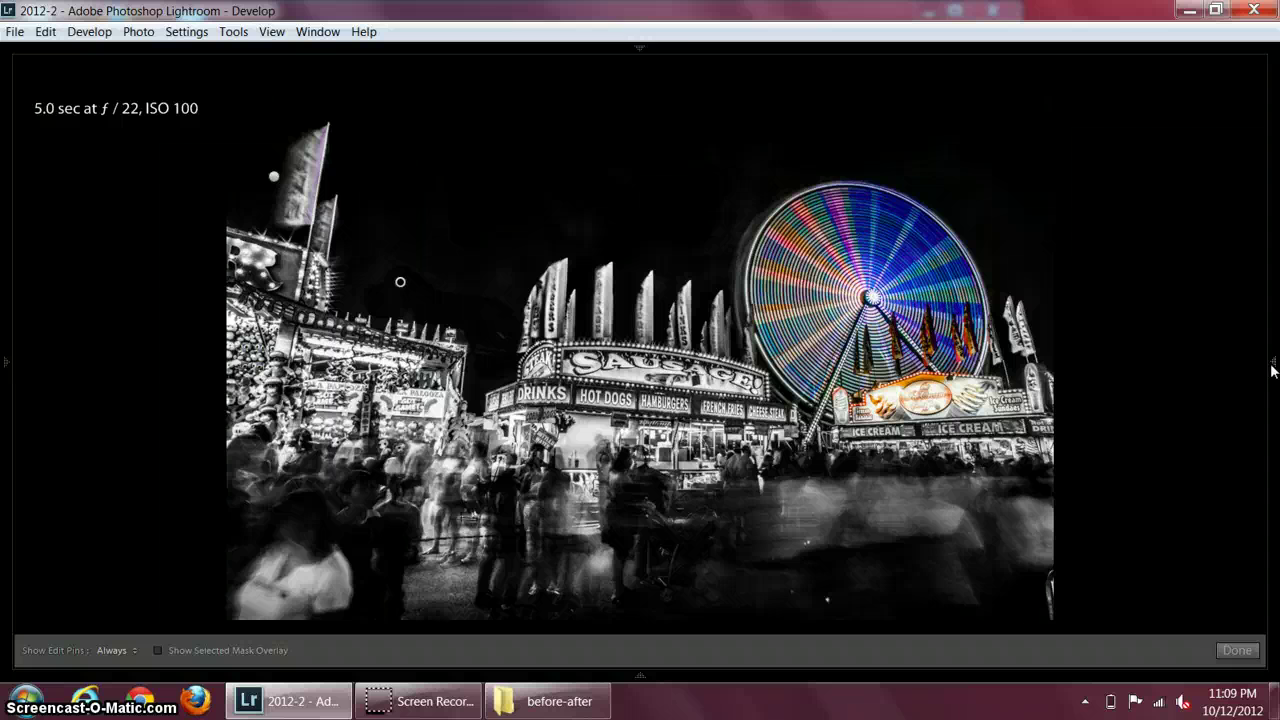
mouse_move(660, 40)
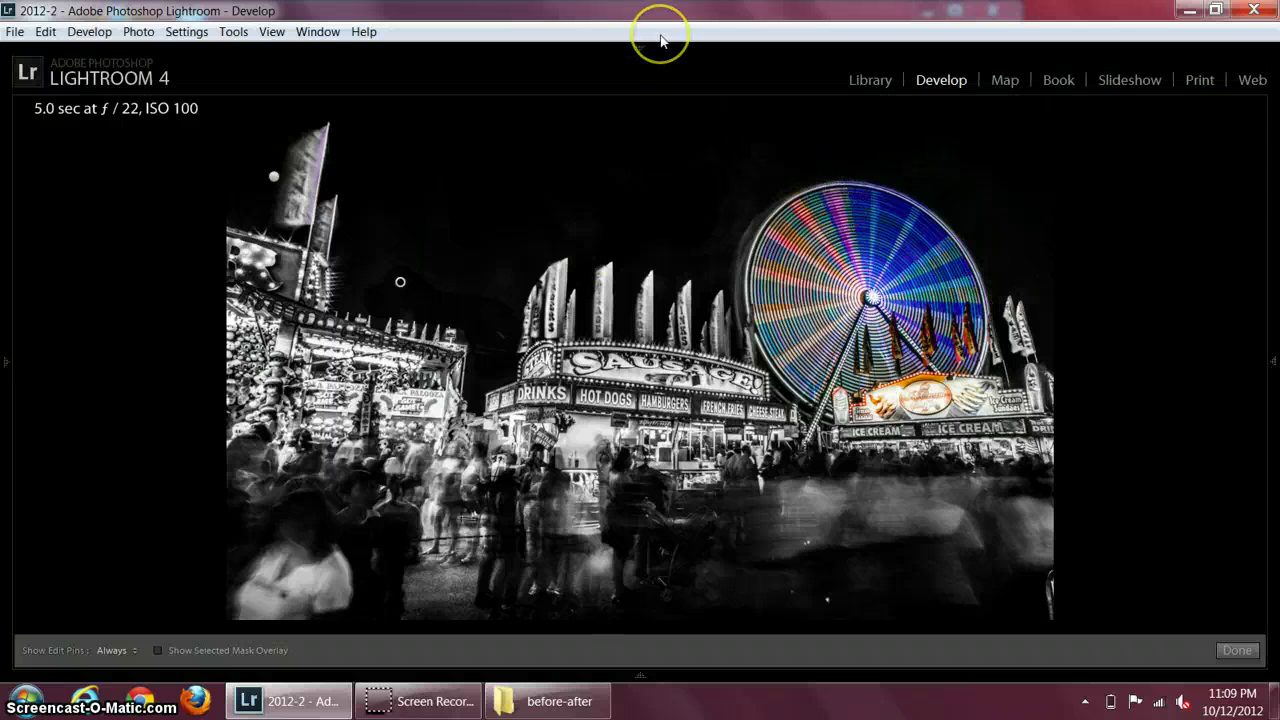
key("f")
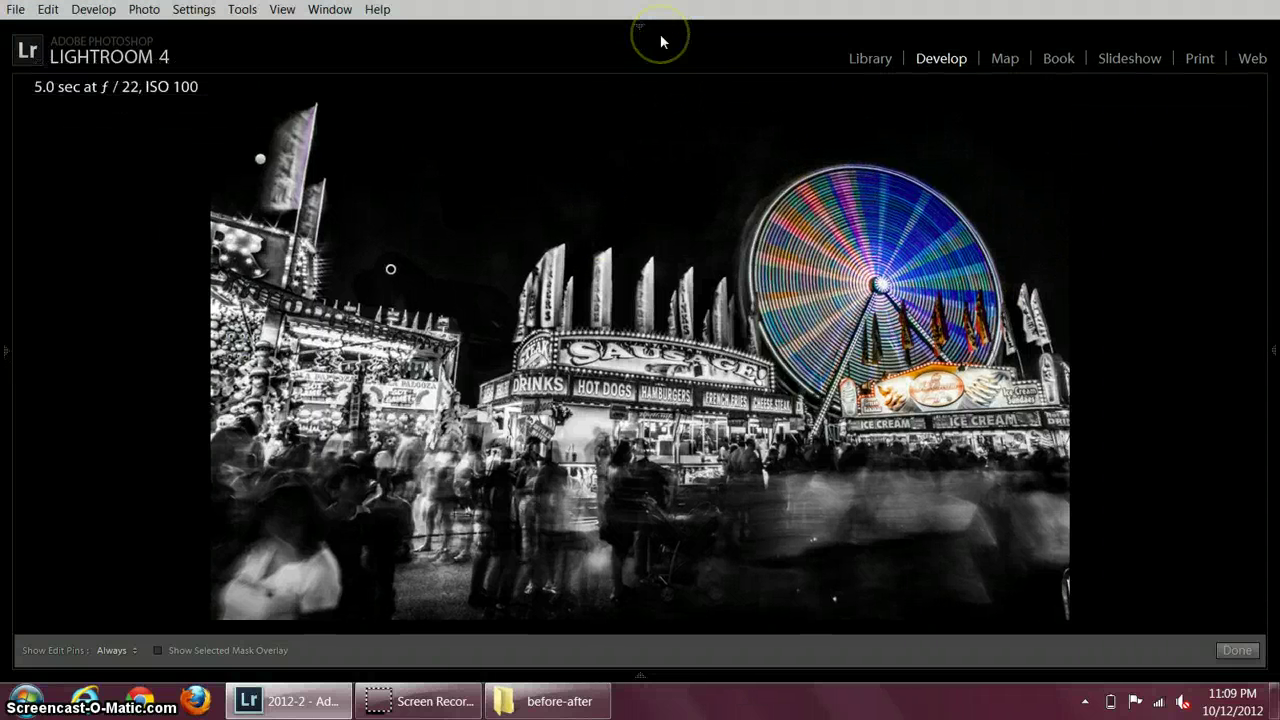
key("f")
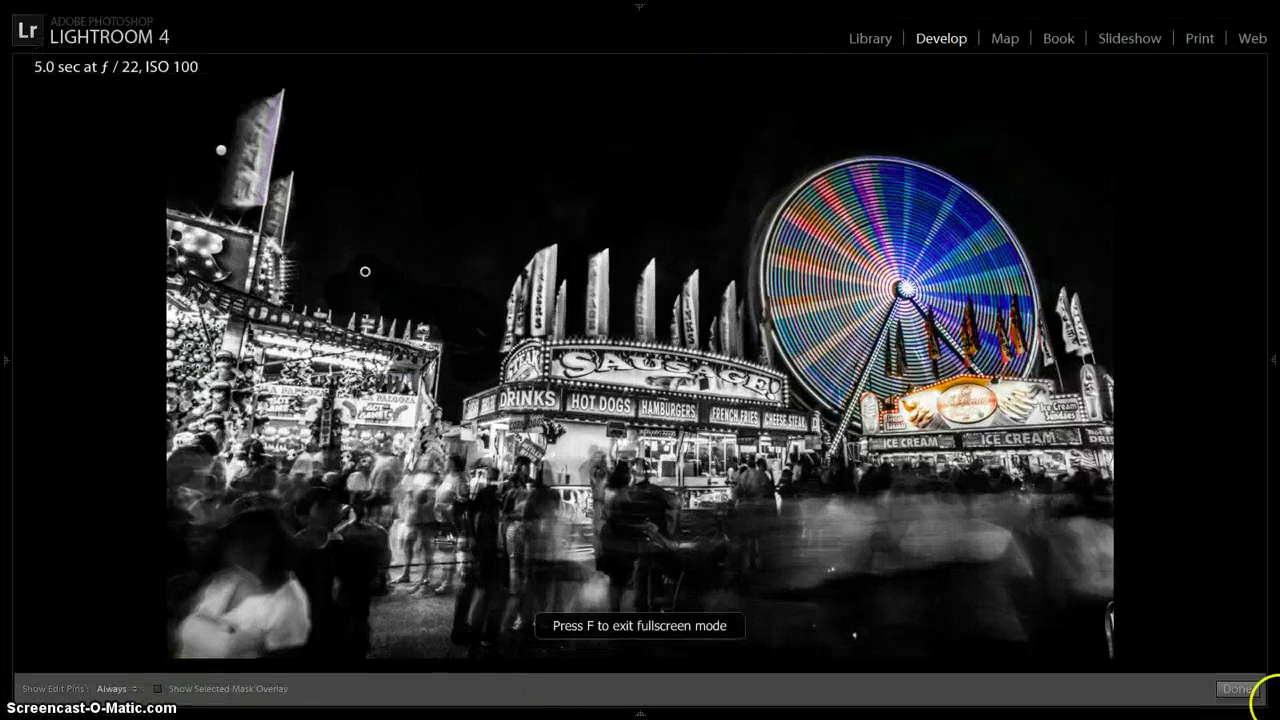
Finish the adjustment brush and compare Before/After side by side
mouse_move(1265, 403)
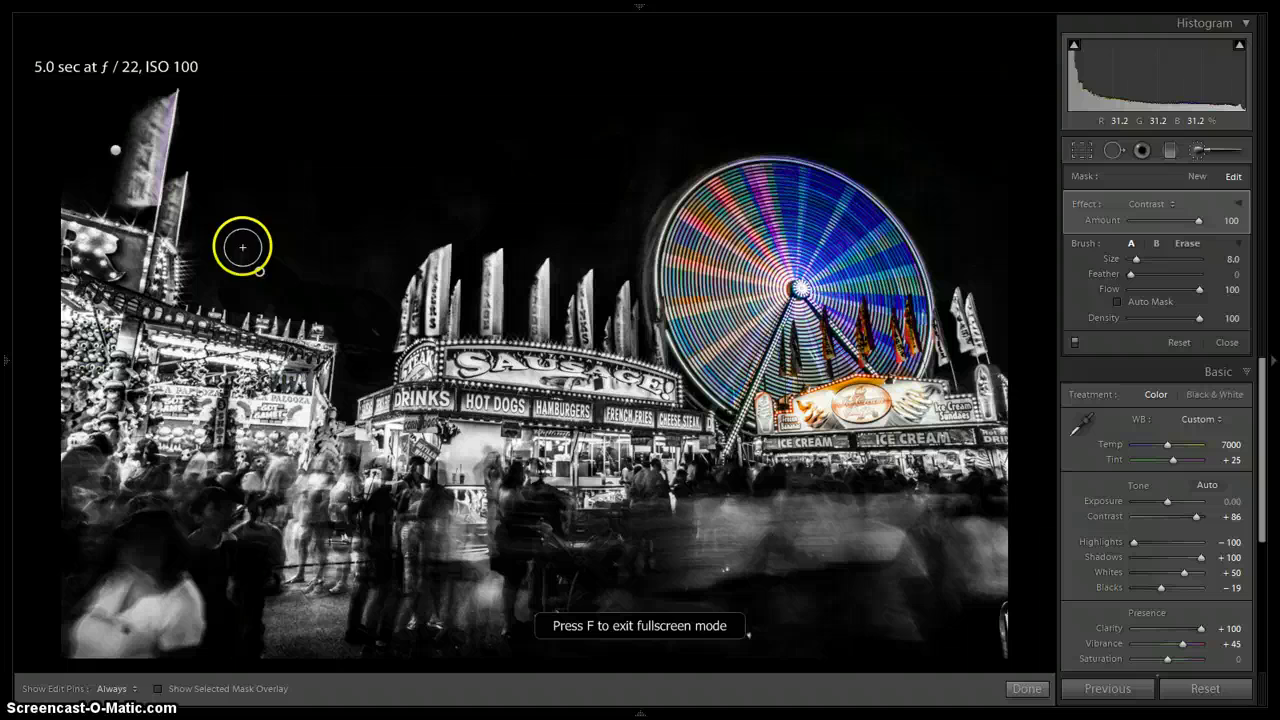
left_click(1200, 149)
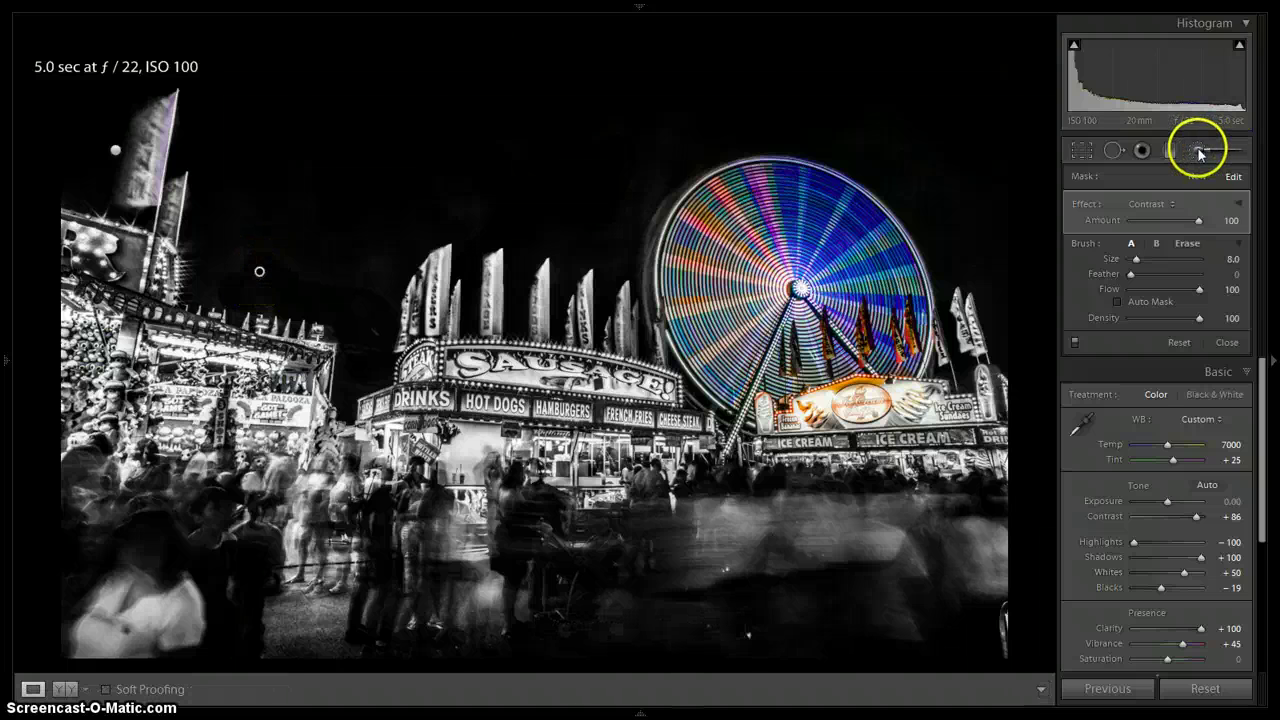
left_click(1268, 348)
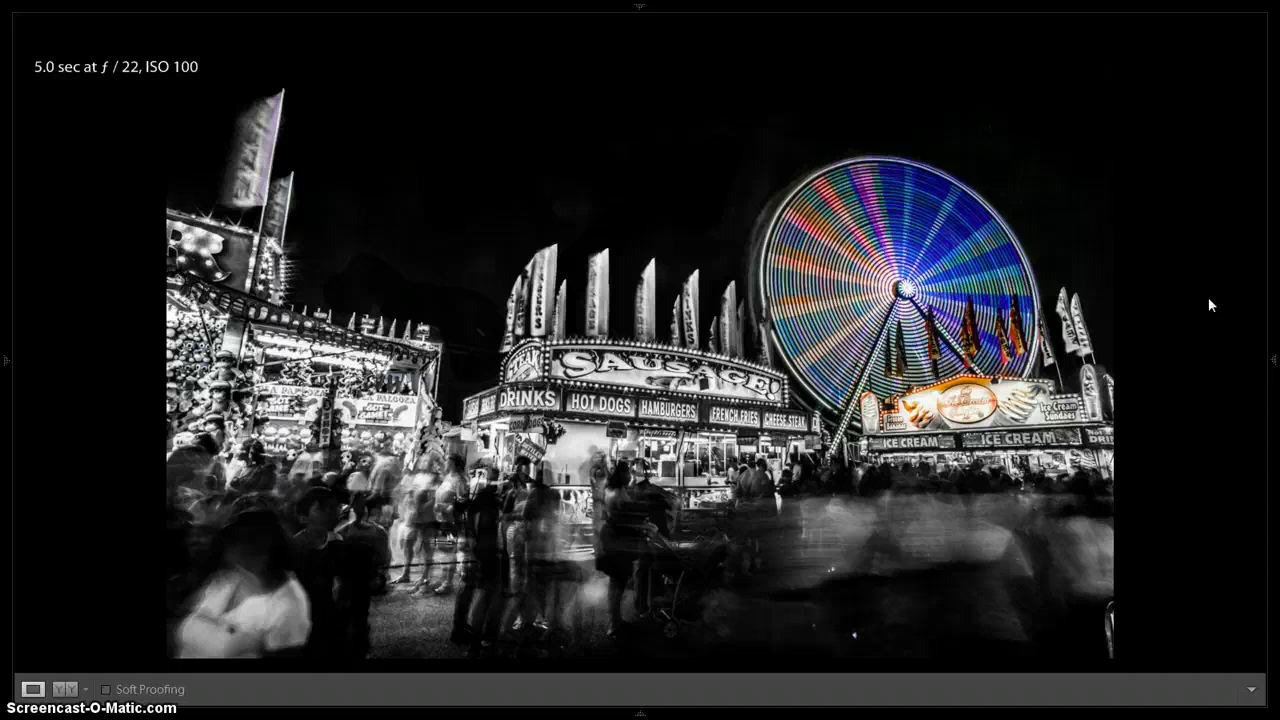
key("y")
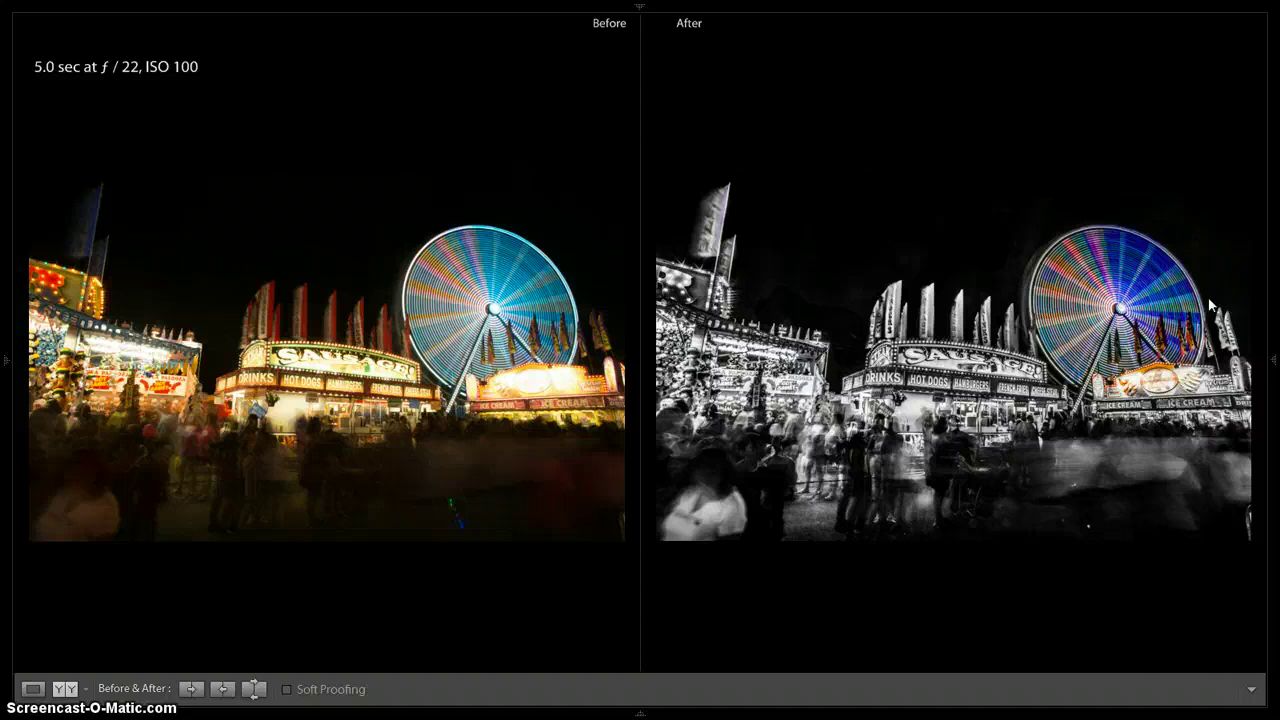
Go back to the single-photo Loupe view and exit full screen to the normal window
key("y")
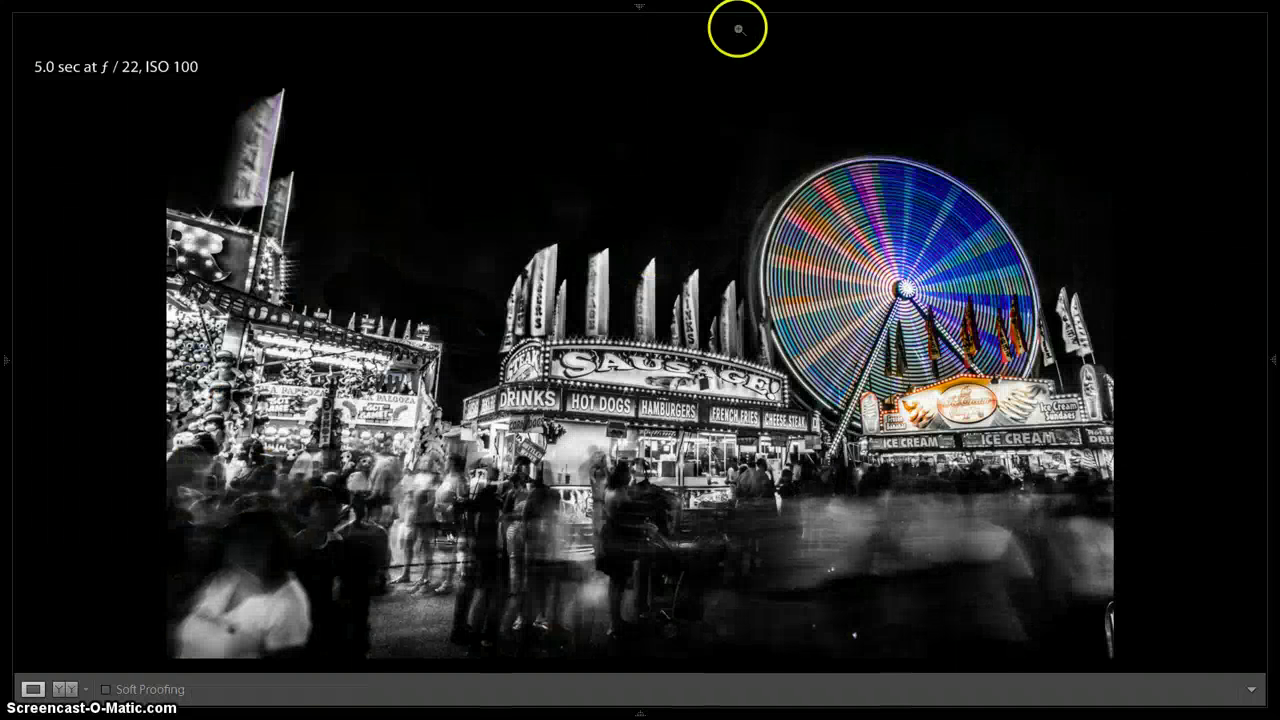
mouse_move(646, 15)
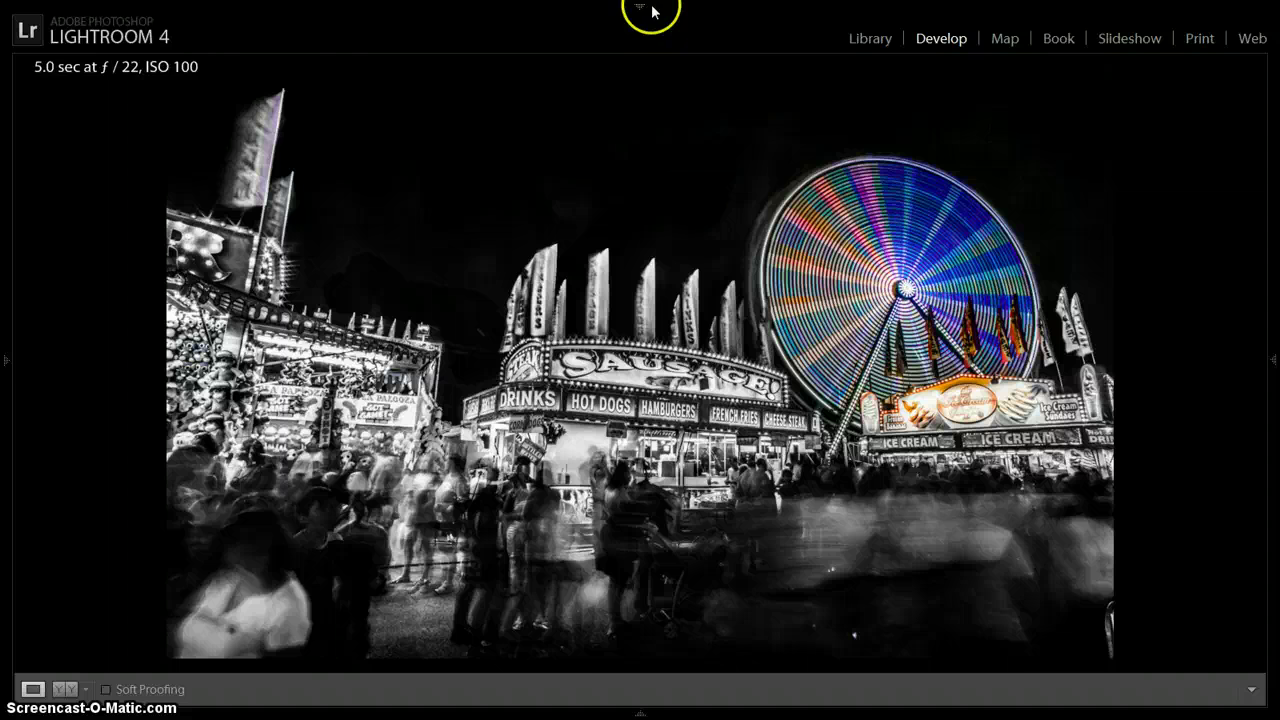
left_click(642, 6)
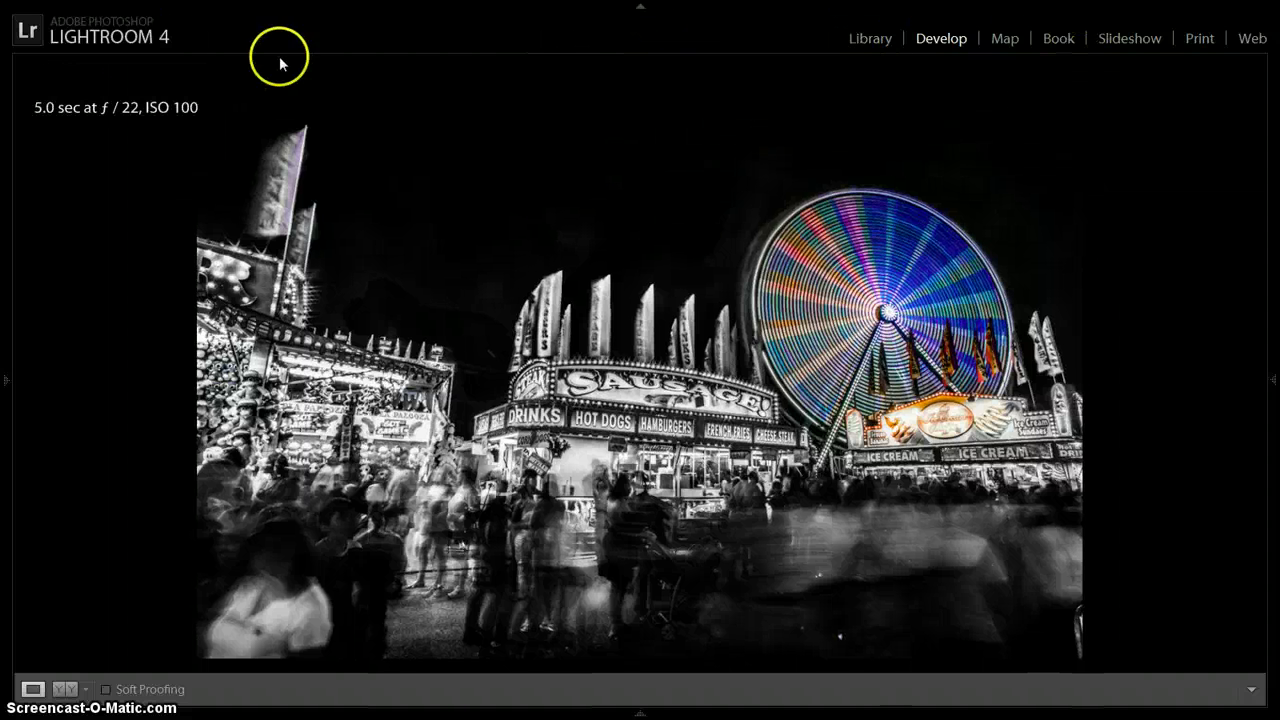
left_click(640, 6)
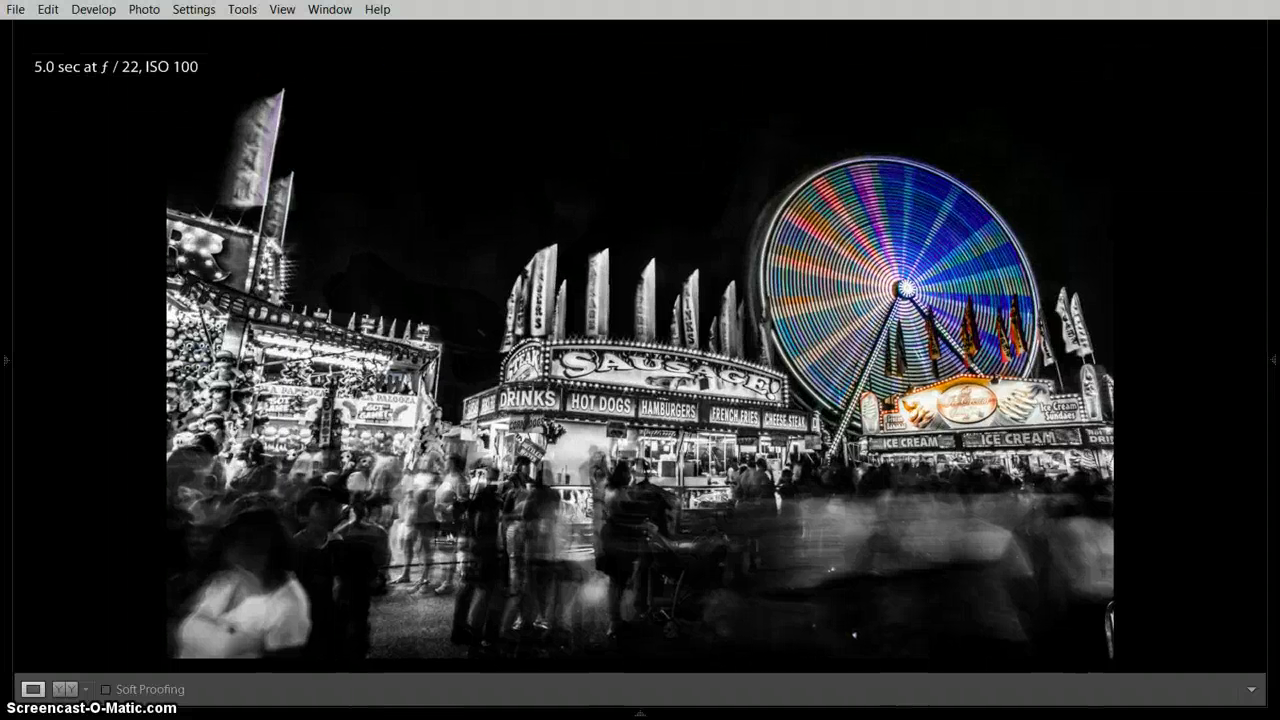
key("f")
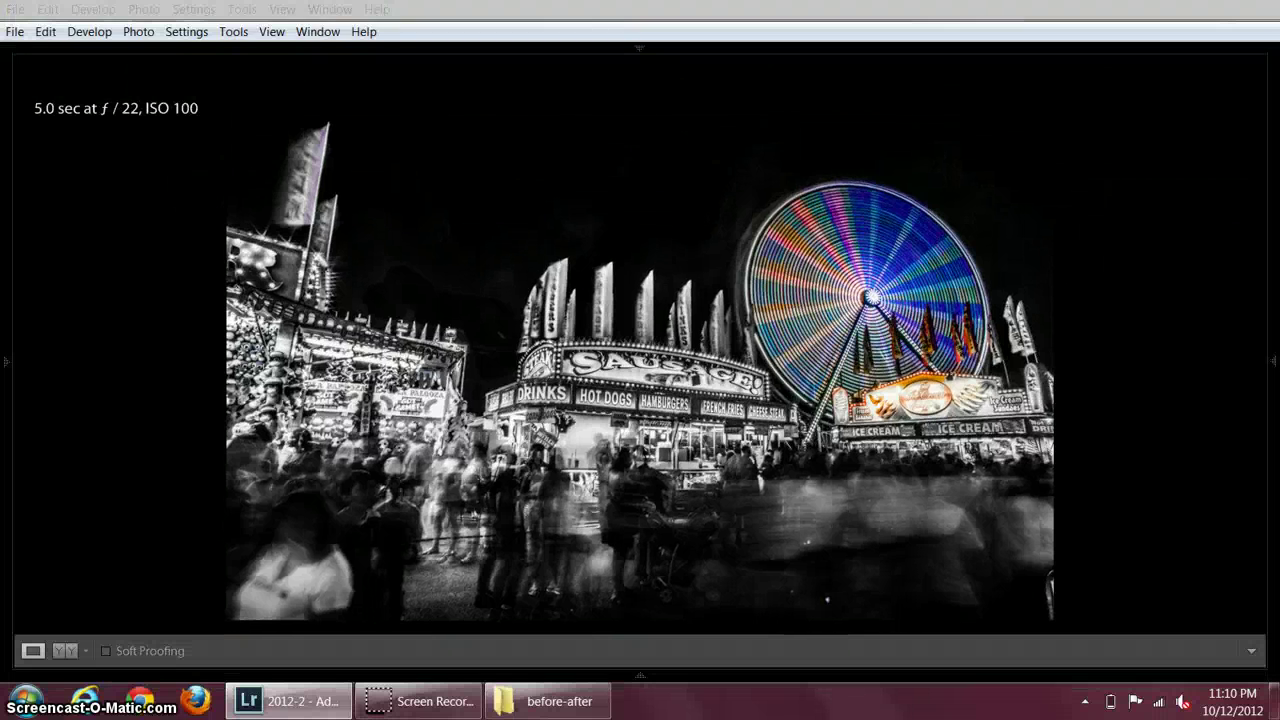
left_click(12, 32)
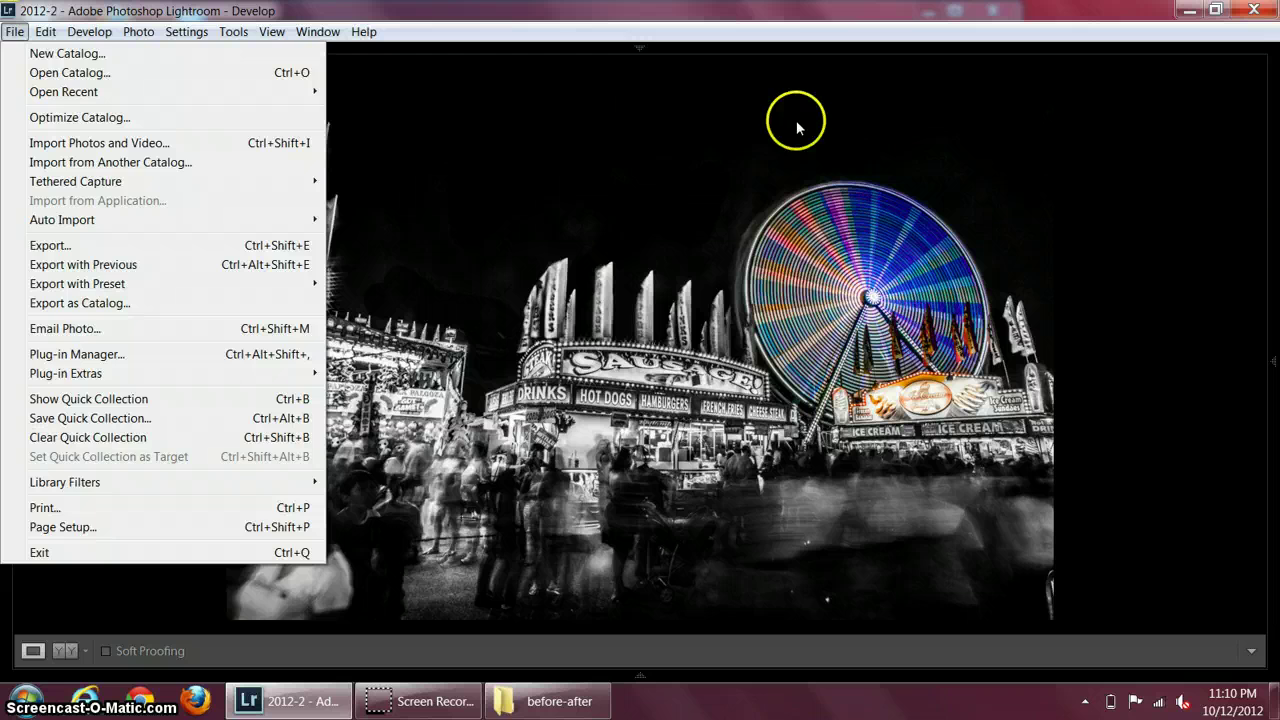
left_click(760, 20)
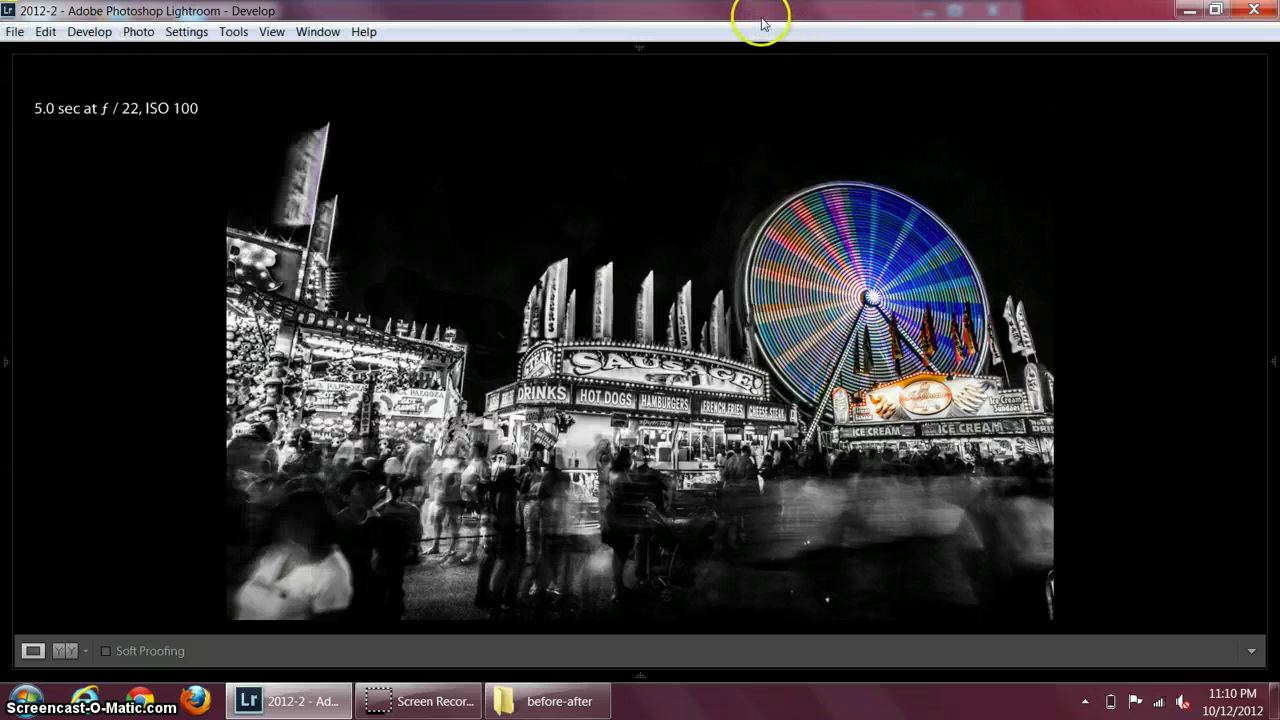